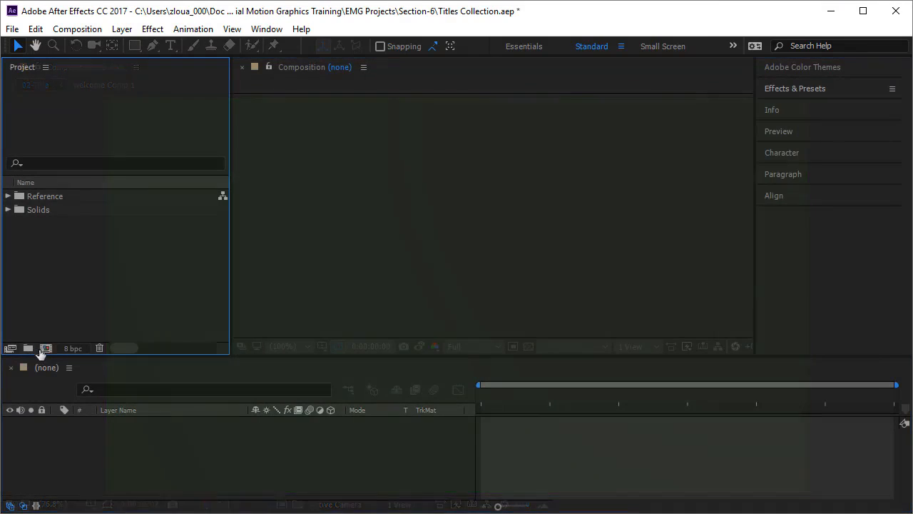
Step: Create a new composition named "02-COmp Mattes" using the HDV/HDTV 720 25 preset
click(46, 348)
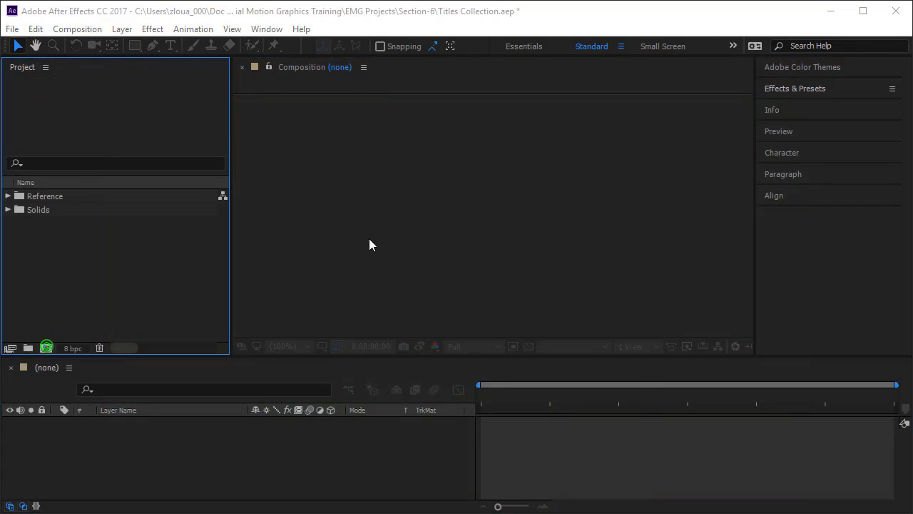
text(02-COmp Mattes)
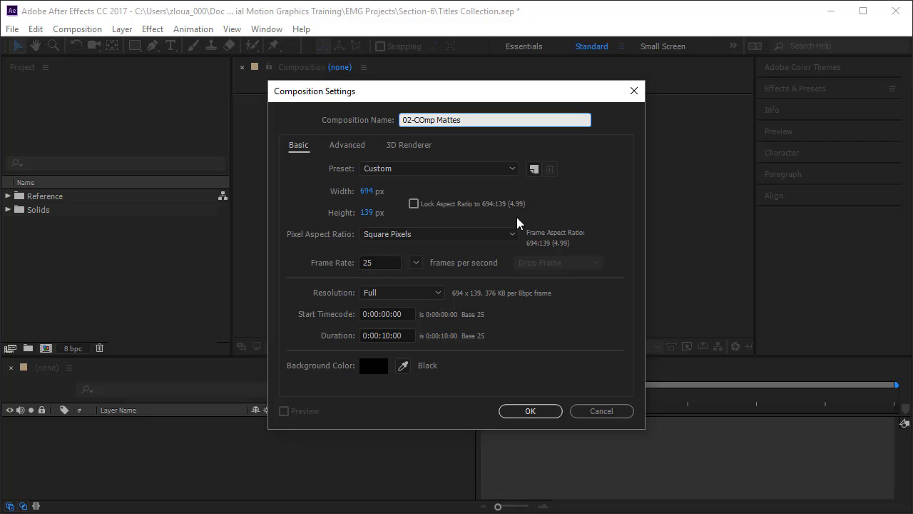
click(487, 170)
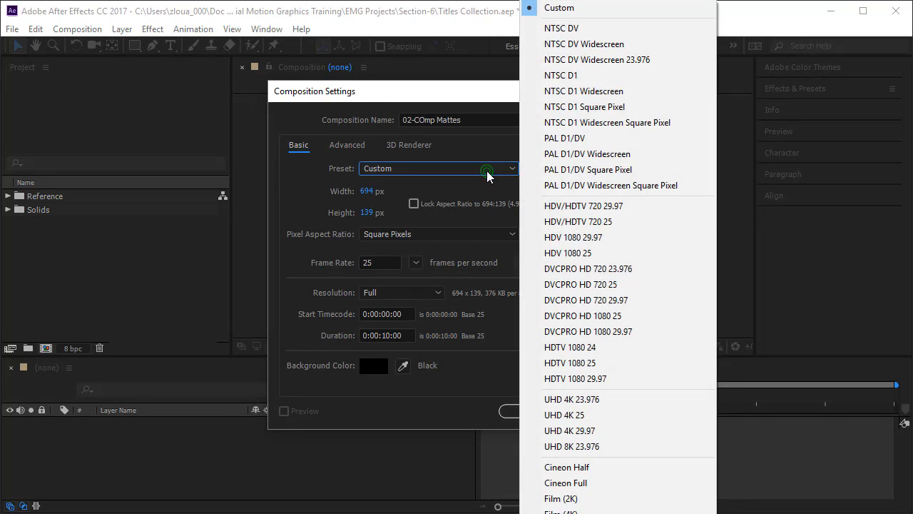
click(592, 222)
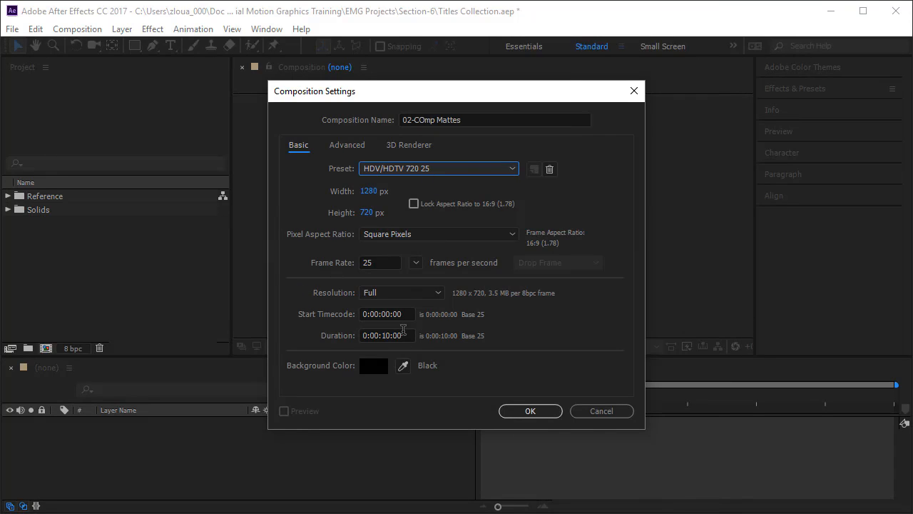
click(531, 412)
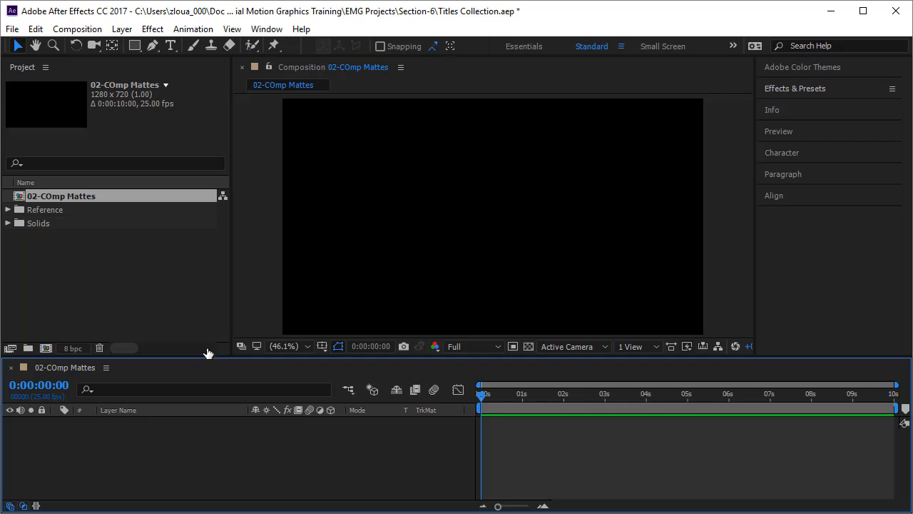
Step: Add a green 1280 x 720 solid layer to the composition with the default solid settings
click(120, 30)
click(150, 21)
click(432, 34)
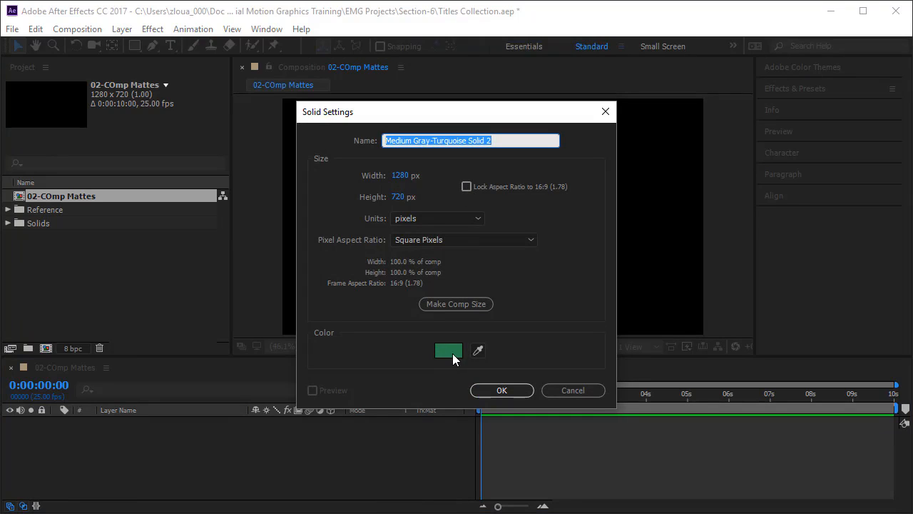
click(502, 391)
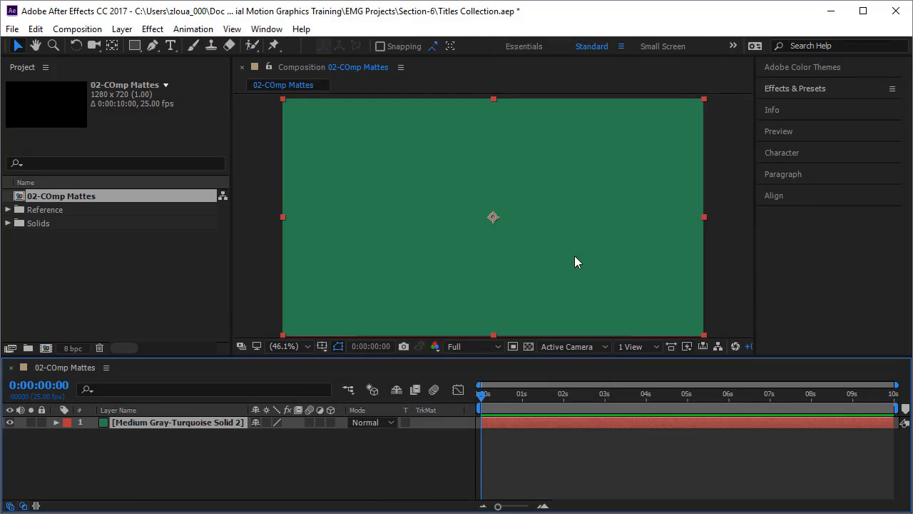
Step: Apply the Gradient Ramp effect to the solid and sample the layer's green swatch as the start color
click(798, 89)
click(796, 107)
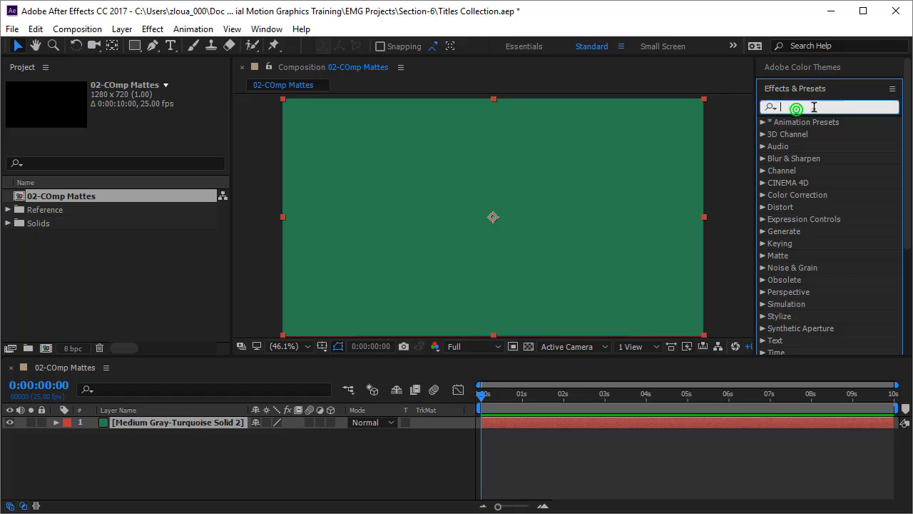
text(ramp)
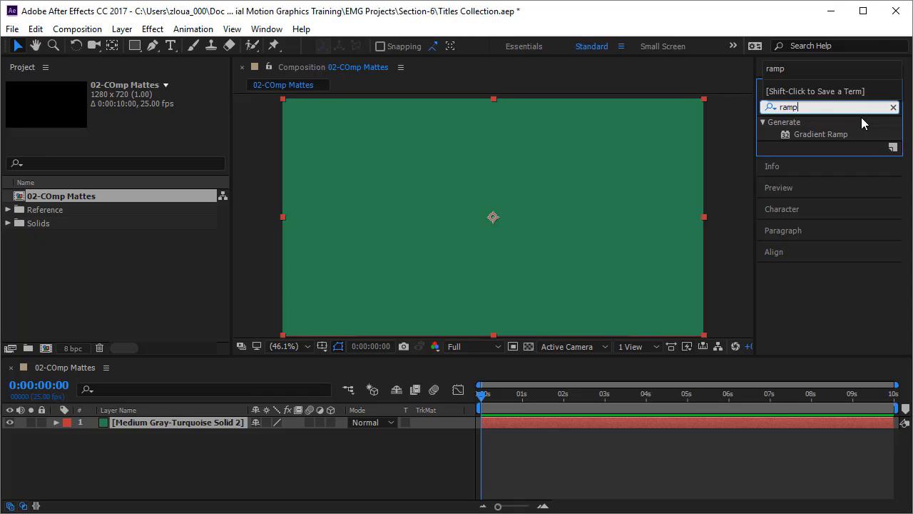
drag(819, 135, 613, 219)
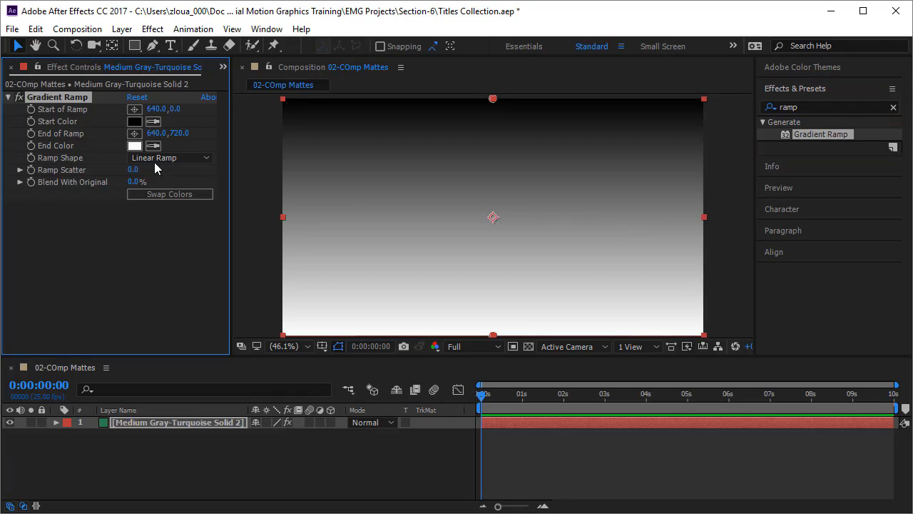
click(152, 123)
click(104, 423)
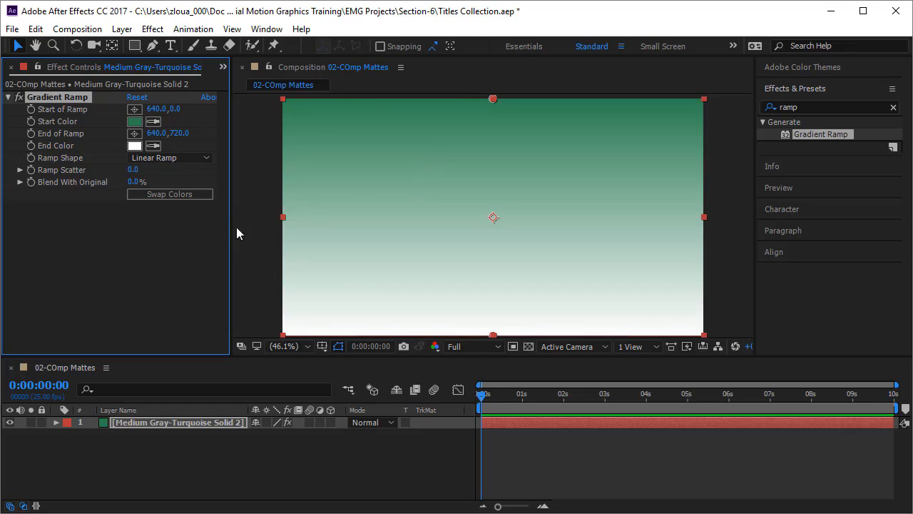
Step: Set the Gradient Ramp end color to the brighter green 00B452, starting from the sampled start color
click(136, 146)
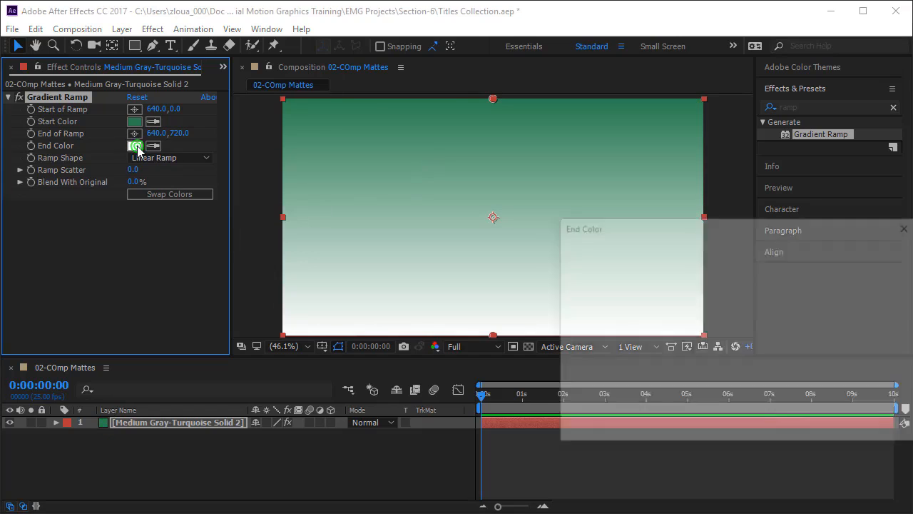
click(566, 341)
click(604, 410)
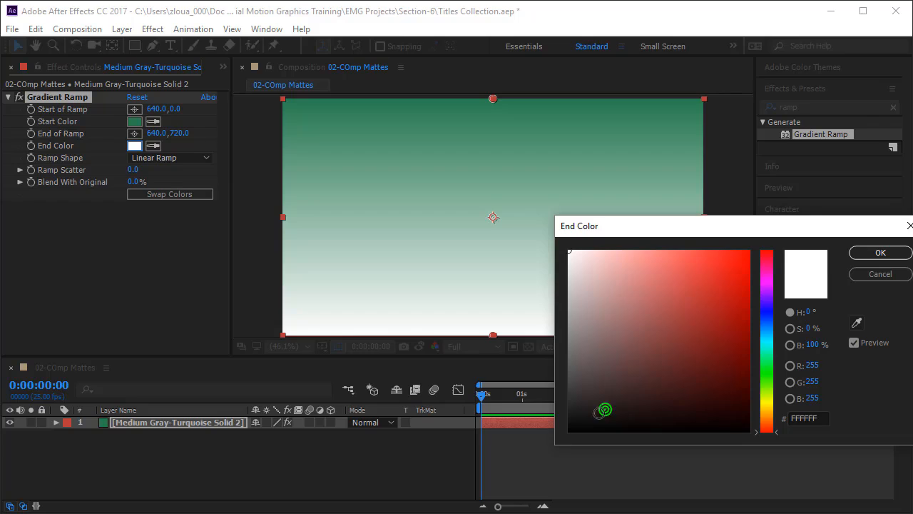
click(696, 384)
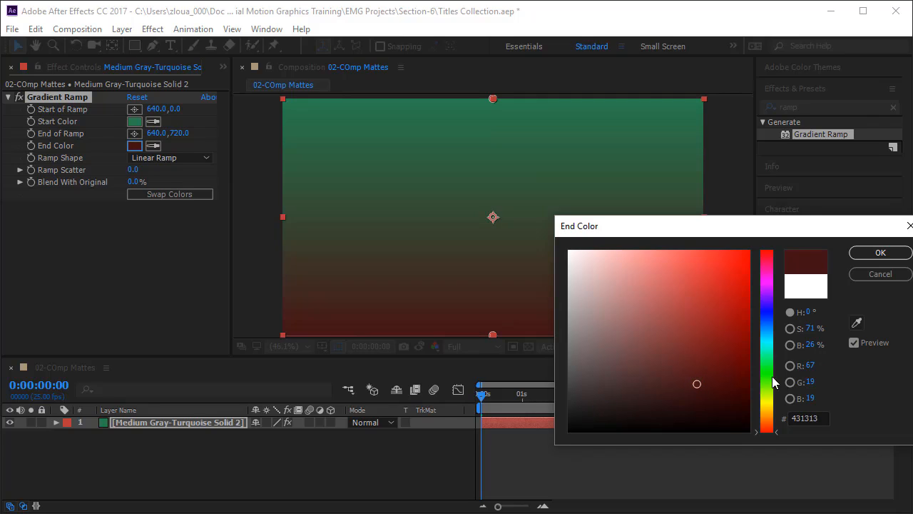
click(772, 377)
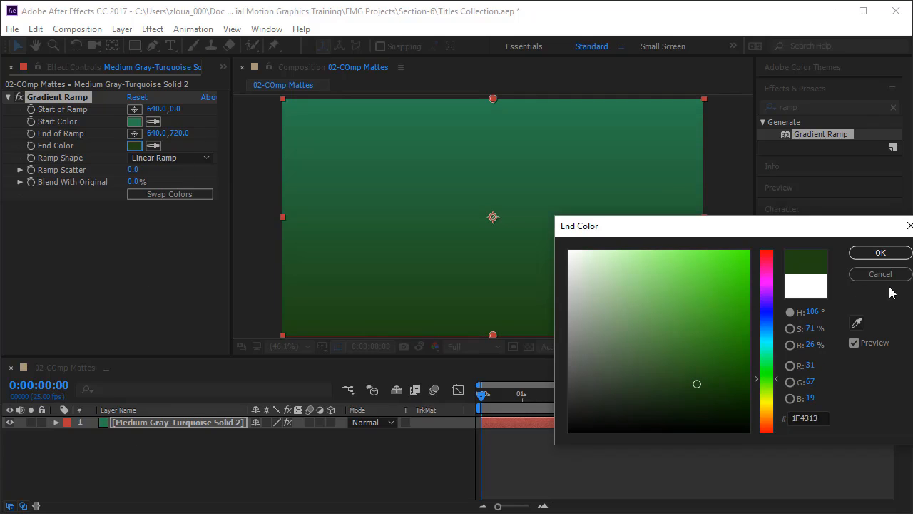
click(856, 323)
click(134, 121)
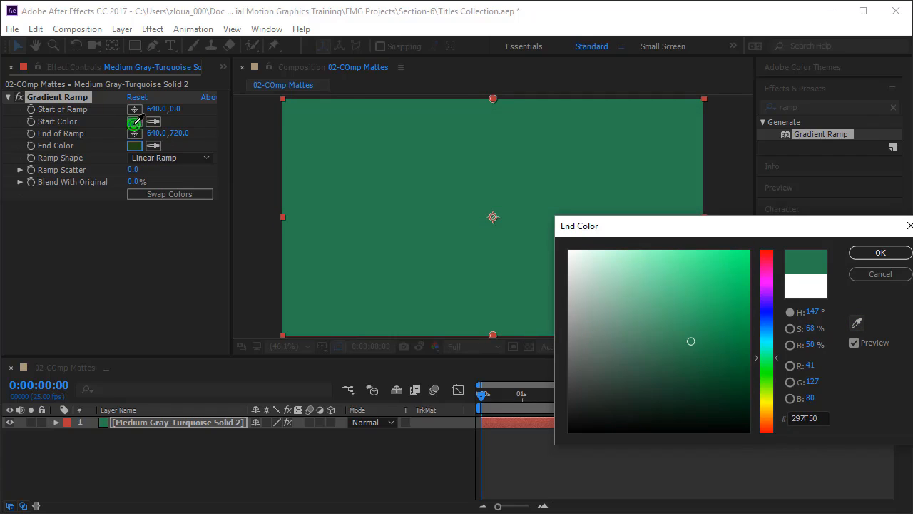
click(717, 340)
drag(728, 340, 752, 303)
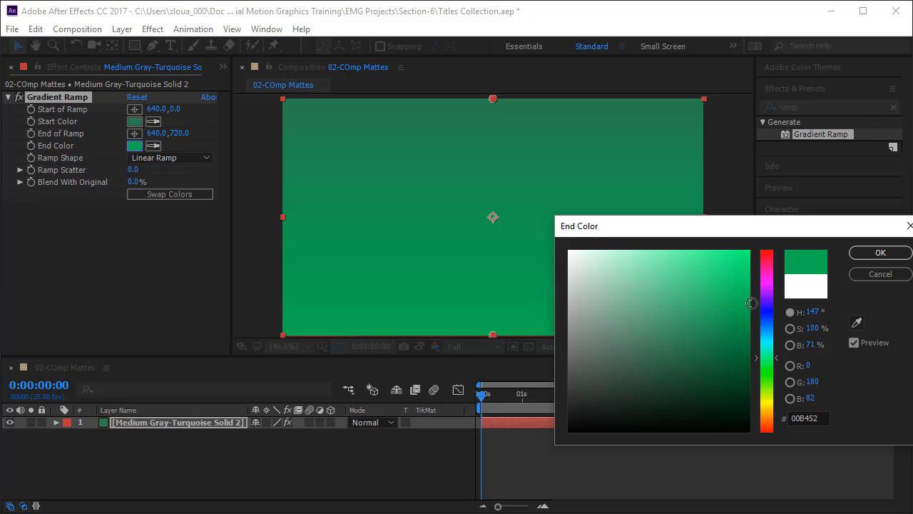
click(880, 252)
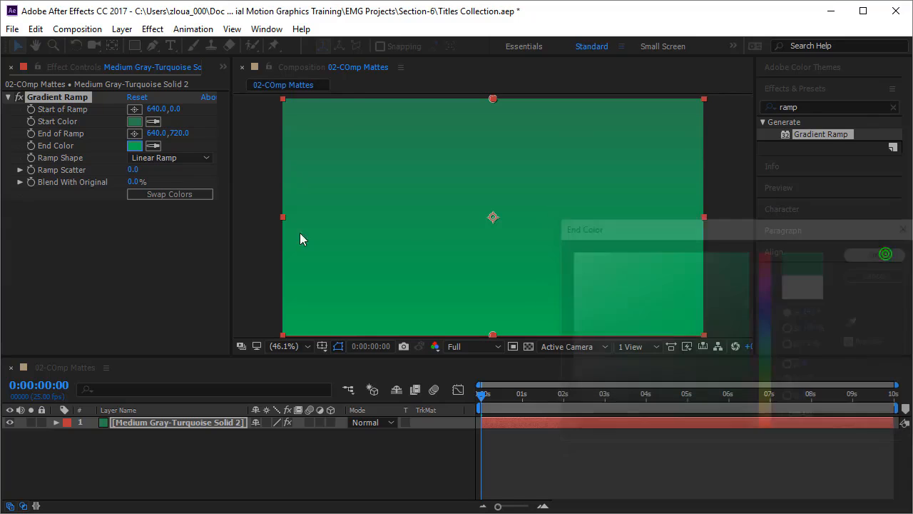
Step: Try a radial ramp shape with the ramp start at about 701, 332 and the ramp end at about -295, 872
click(152, 158)
click(176, 190)
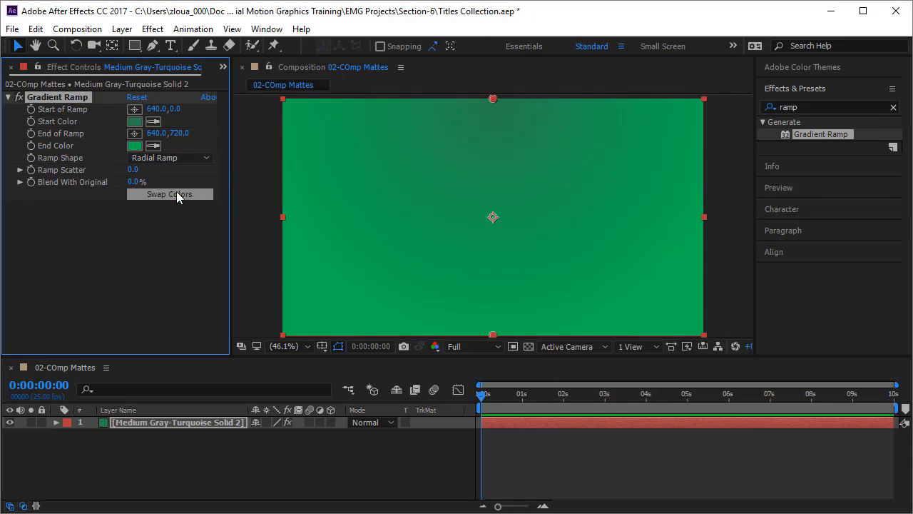
drag(493, 98, 704, 100)
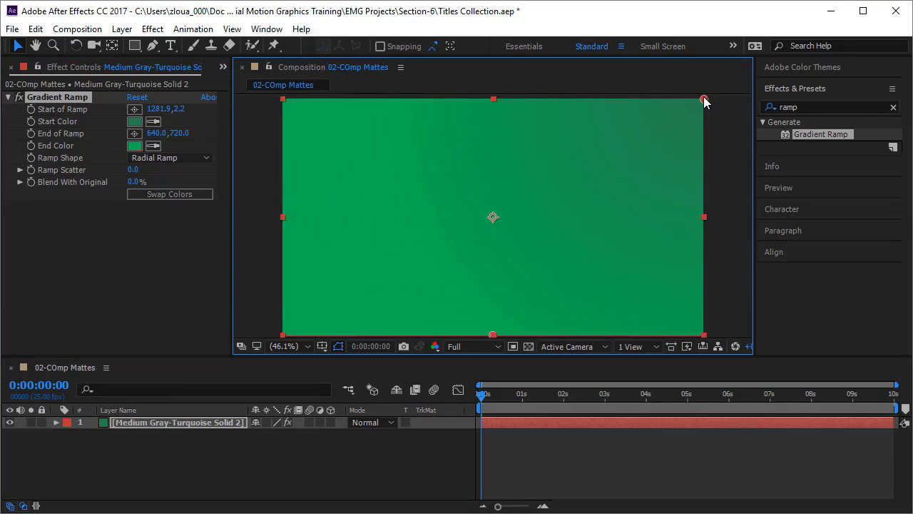
drag(492, 338, 202, 384)
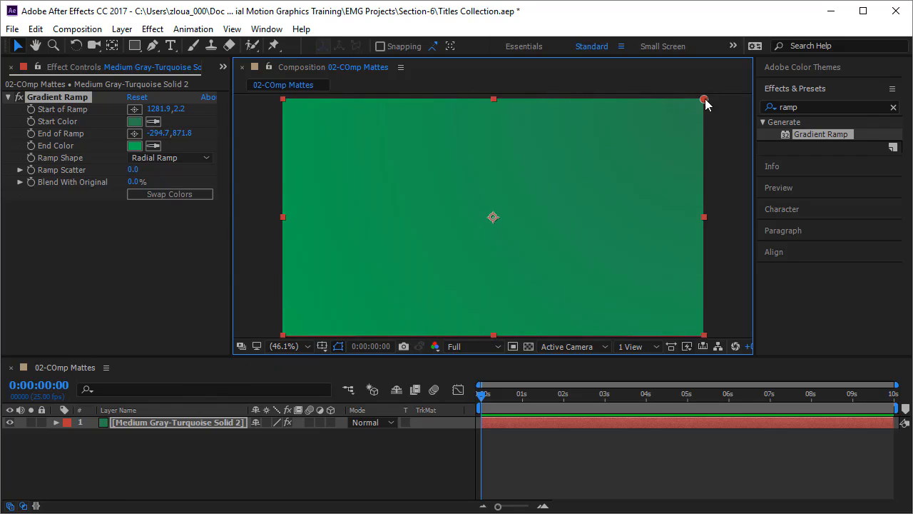
drag(704, 101, 514, 212)
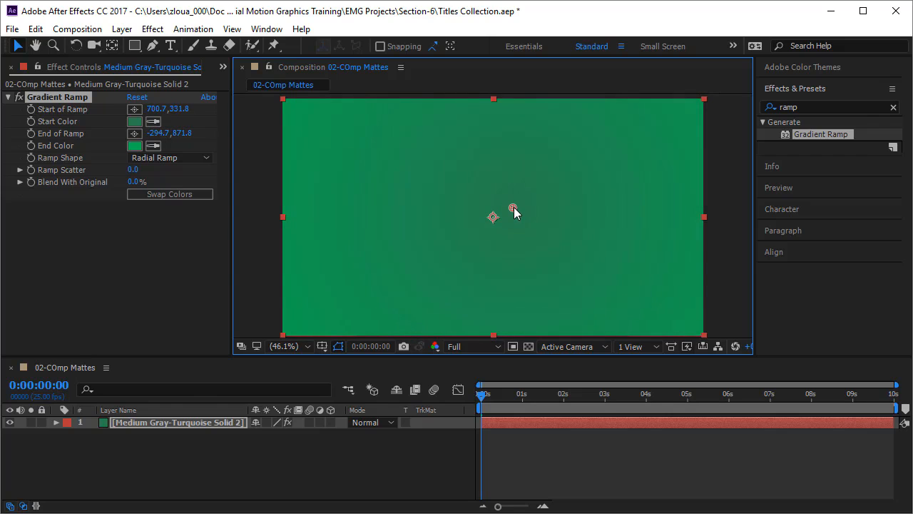
Step: Change the ramp shape to Linear Ramp and move the ramp start to about 553, 403
click(172, 160)
click(182, 173)
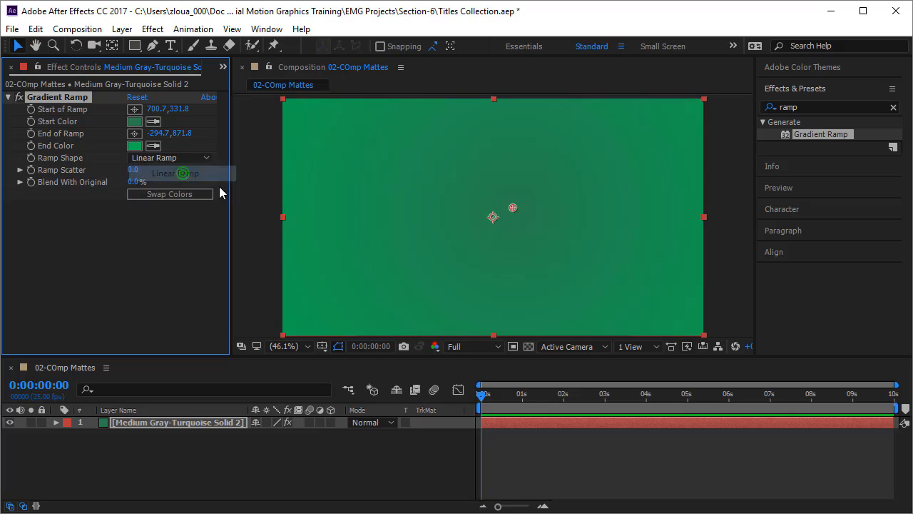
drag(509, 208, 463, 235)
Step: Deselect and lock the green solid layer, and collapse its Gradient Ramp settings
click(734, 201)
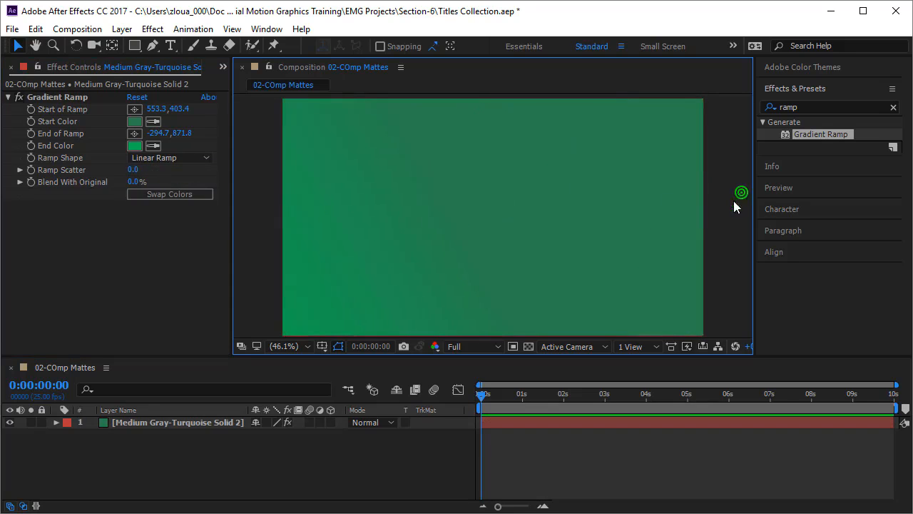
click(42, 422)
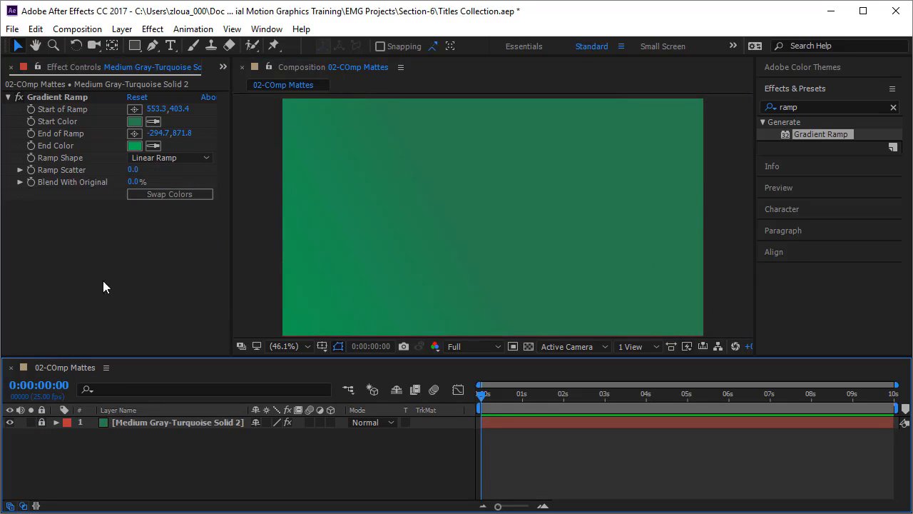
click(9, 98)
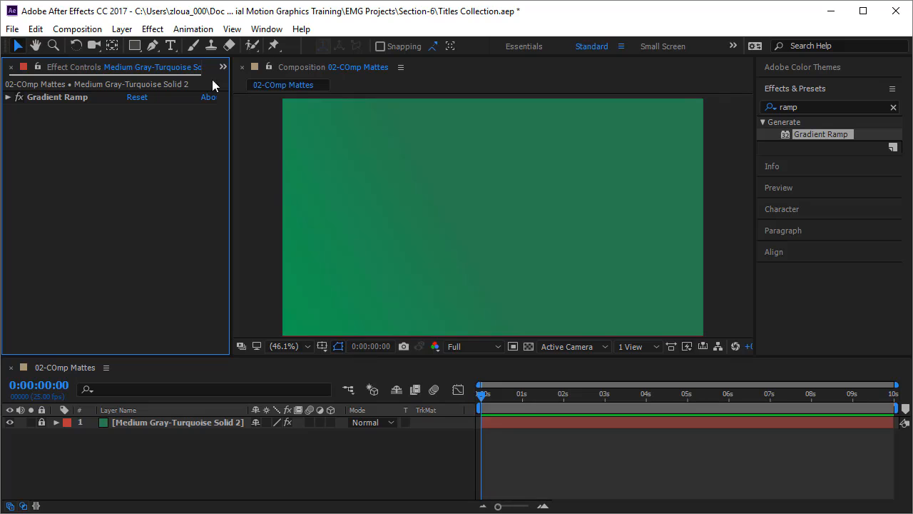
Step: Add a text layer reading "weclome" and reposition it near the middle of the frame, slightly above center
click(171, 45)
click(430, 187)
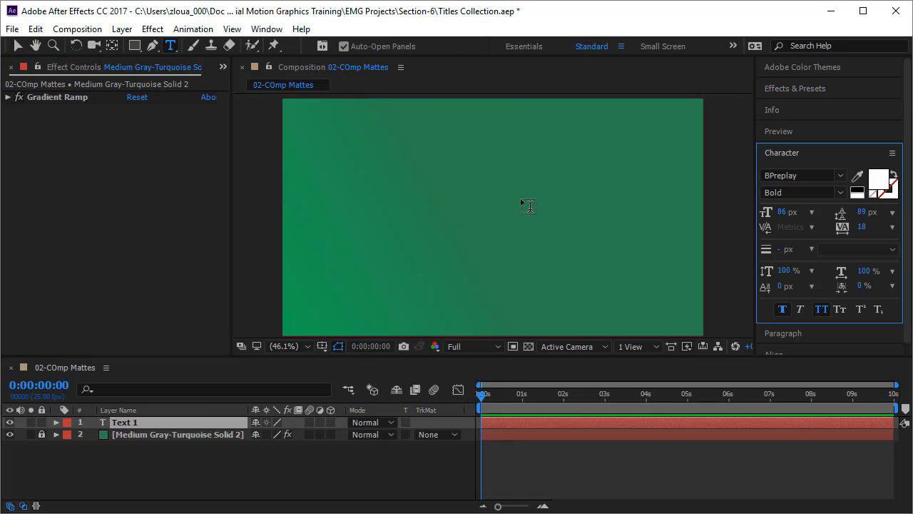
text(weclome)
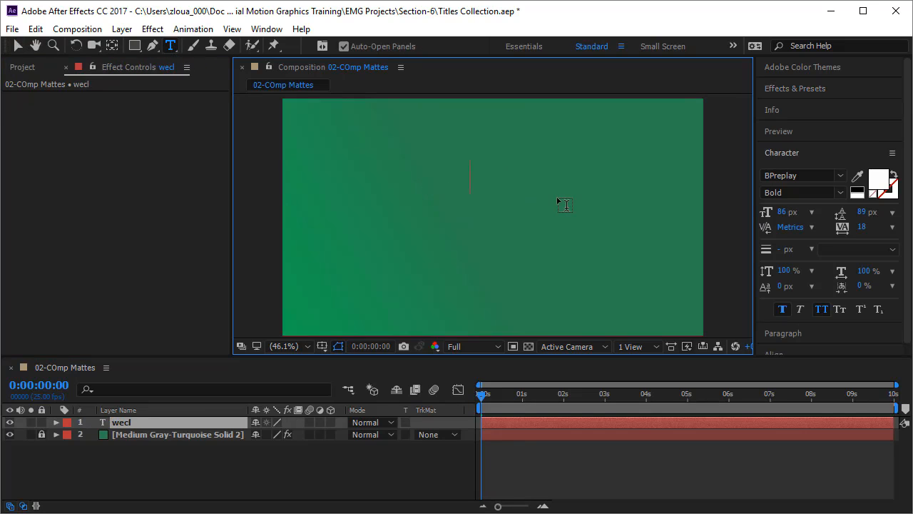
click(17, 45)
drag(453, 182, 512, 196)
Step: Center the "weclome" text horizontally in the composition and set its font size to 131 px
click(804, 347)
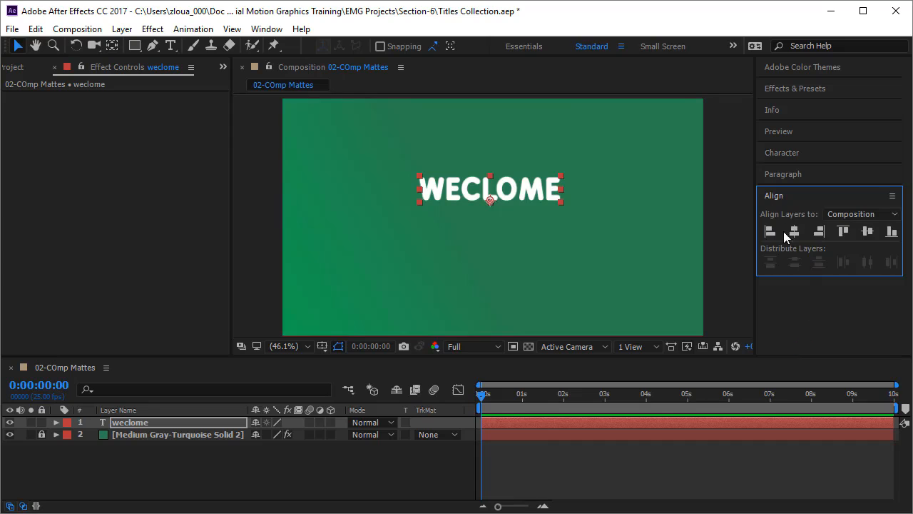
click(794, 230)
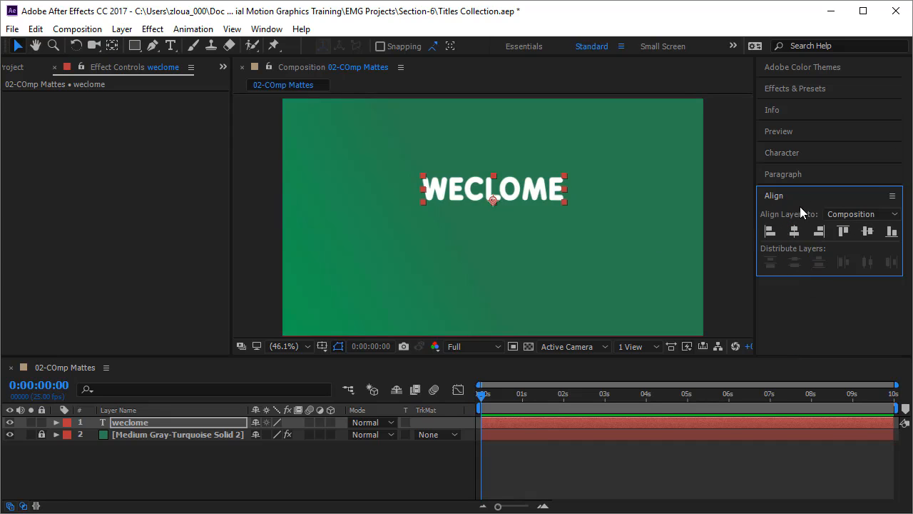
click(797, 152)
drag(792, 212, 821, 212)
Step: Duplicate the "weclome" text layer, place the copy directly below the original, and change its text to "mychannel"
drag(567, 186, 563, 248)
key(ctrl+d)
double_click(562, 246)
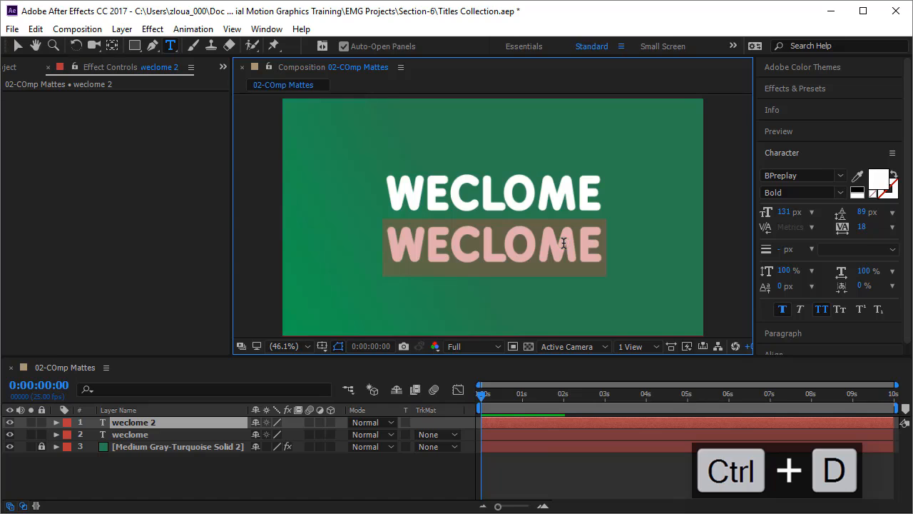
key(BackSpace)
text(my)
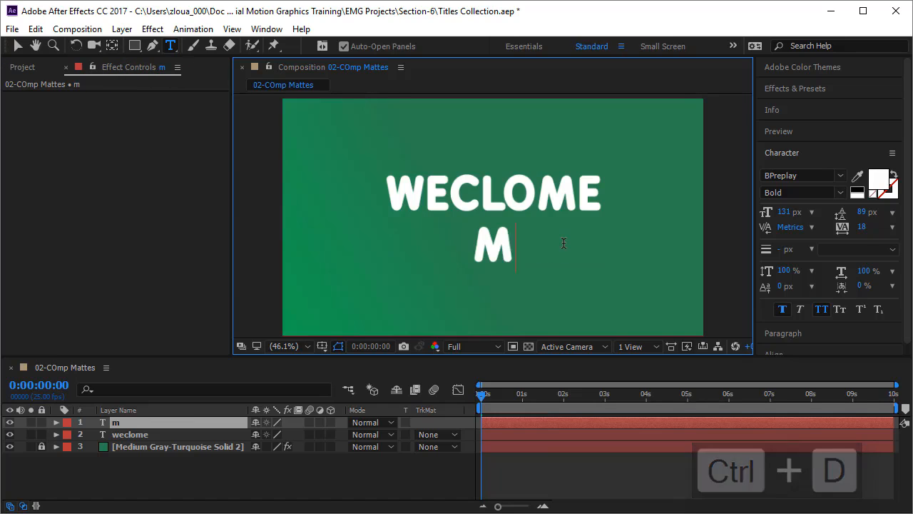
text(chann)
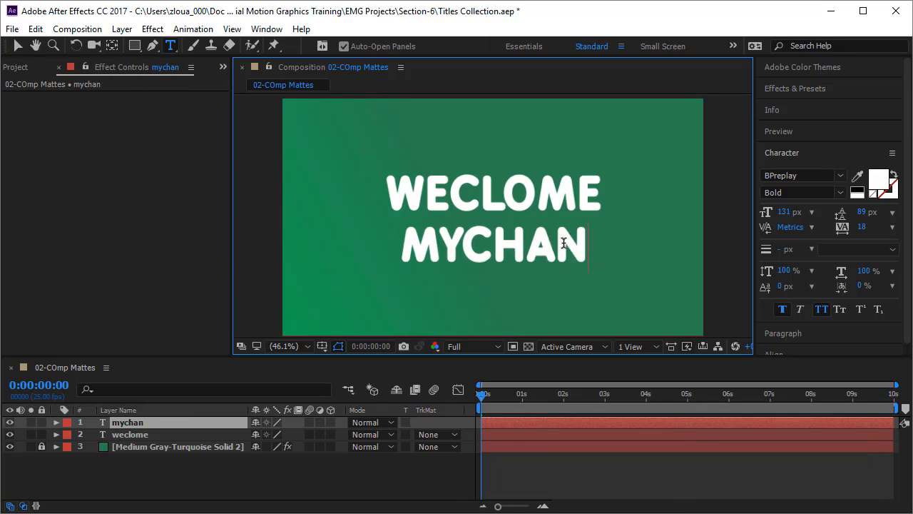
text(el)
key(Escape)
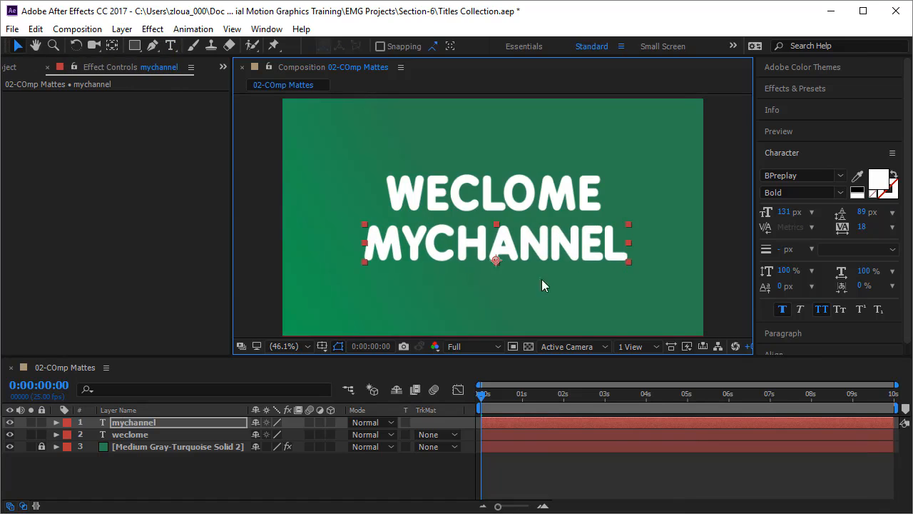
click(563, 476)
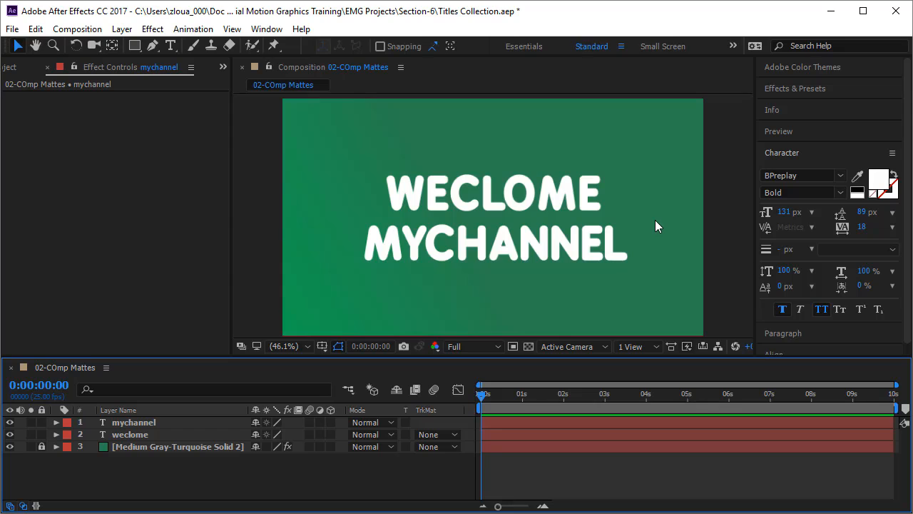
Step: Draw a white rectangle covering the "WECLOME" text and pre-compose it as "Welcome Matte"
click(133, 46)
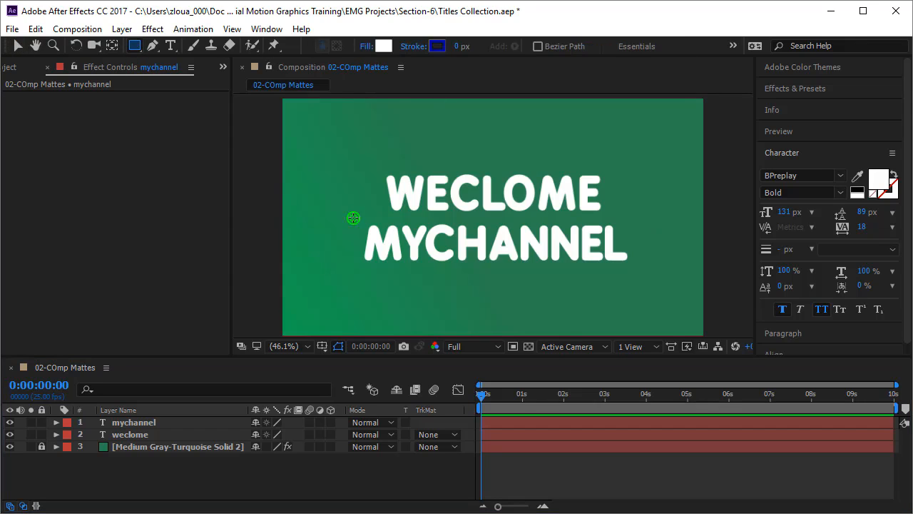
mouse_move(354, 217)
mouse_down()
mouse_move(495, 259)
mouse_move(645, 276)
mouse_move(634, 159)
mouse_up()
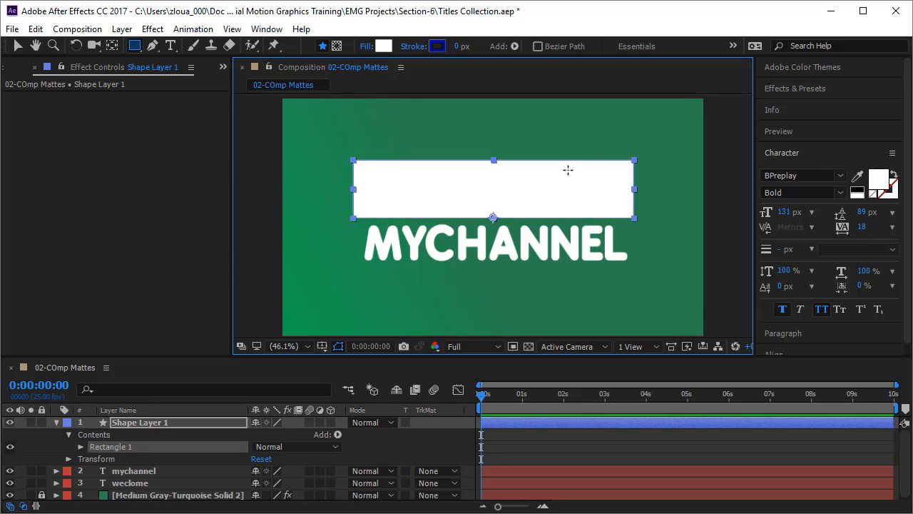
right_click(146, 422)
click(190, 455)
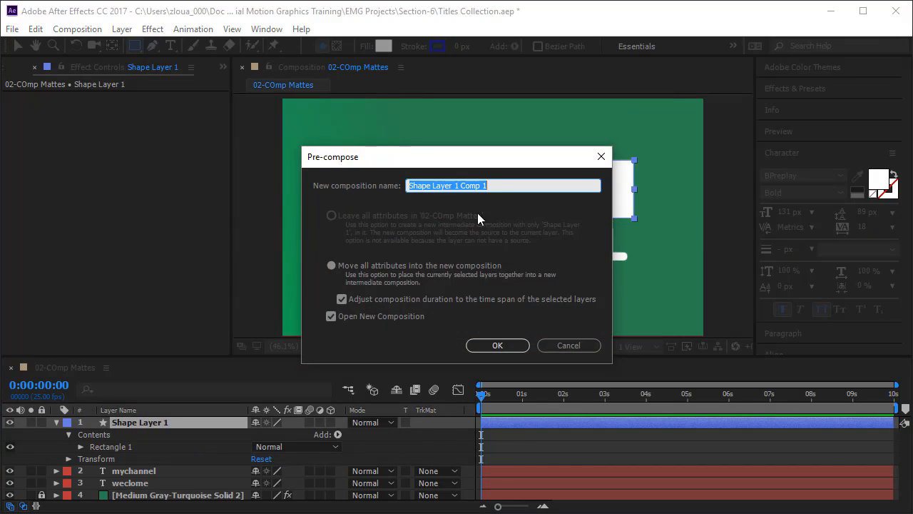
click(493, 185)
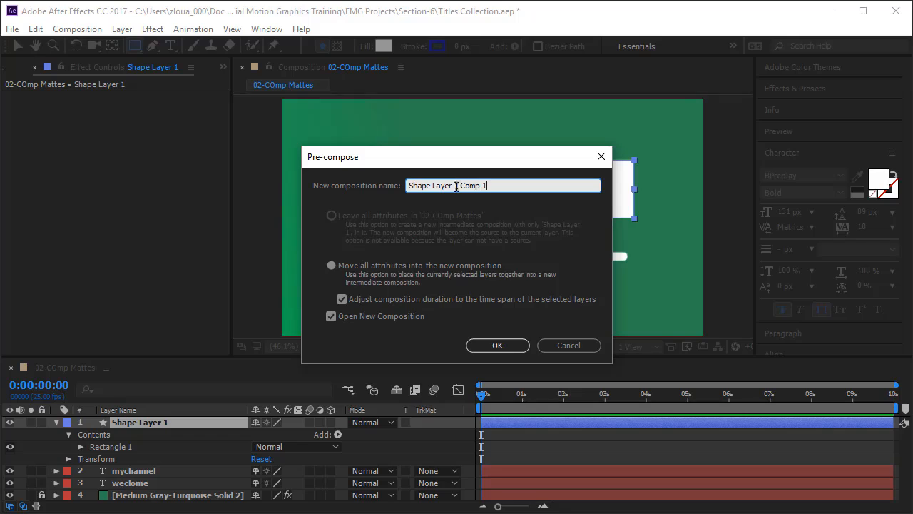
drag(460, 186, 319, 176)
text(Welcome Matte)
key(Delete)
click(482, 345)
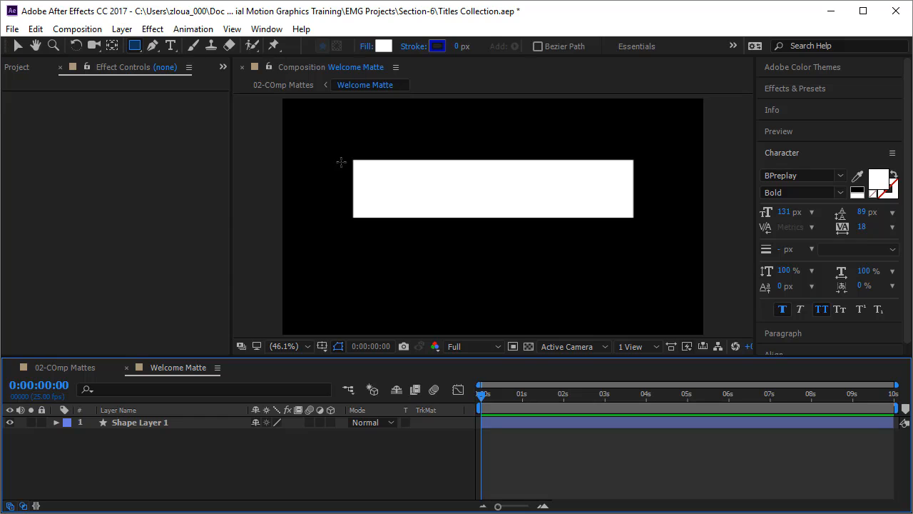
Step: Crop the Welcome Matte composition to a region of interest slightly larger than the white rectangle, and delete its shape layer
click(513, 347)
drag(350, 154, 640, 222)
click(77, 28)
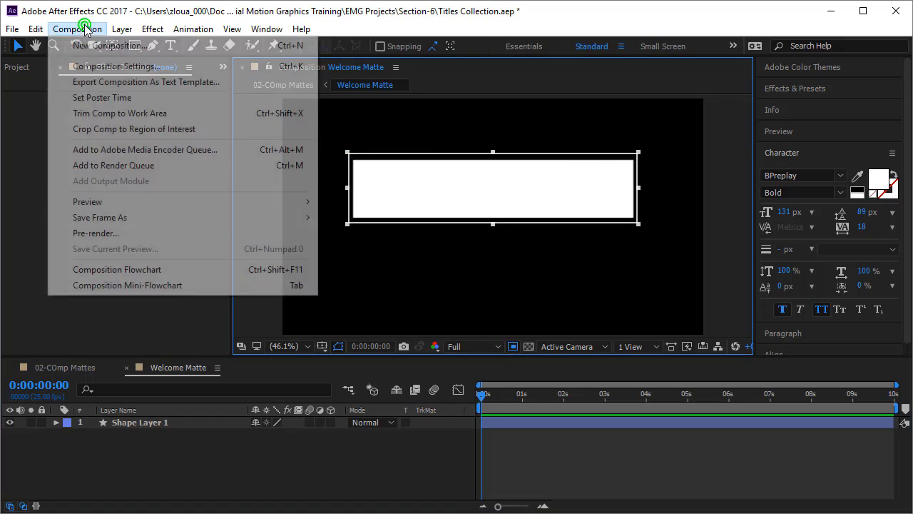
click(141, 128)
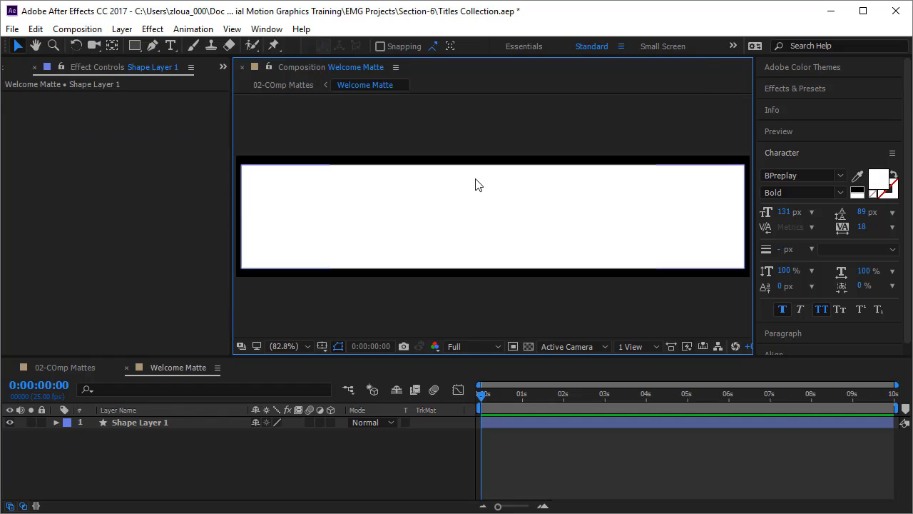
click(195, 426)
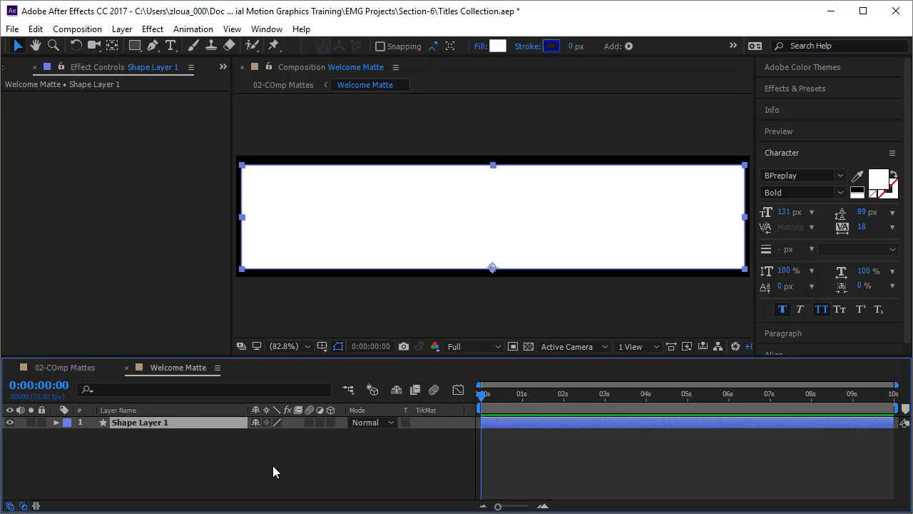
key(Delete)
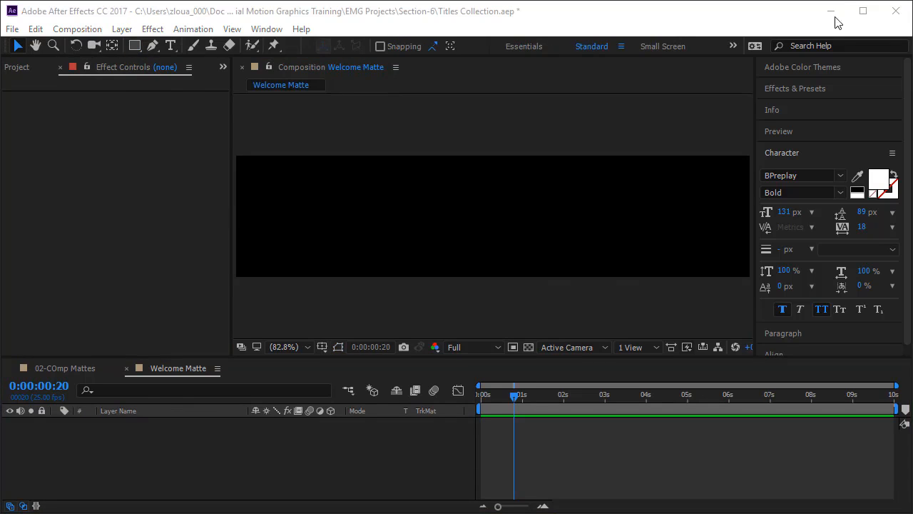
Step: Draw a full-width white rectangle over the upper half of the Welcome Matte composition and center its anchor point
click(134, 45)
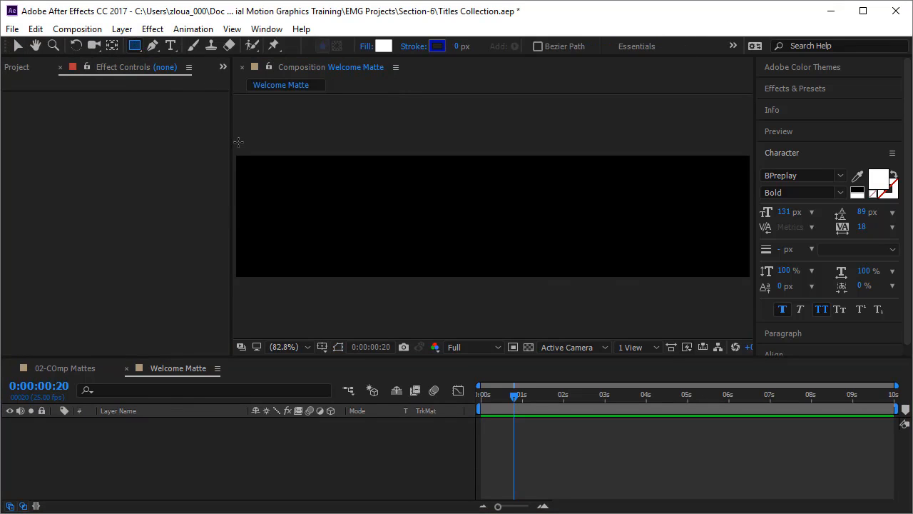
mouse_move(235, 152)
mouse_down()
mouse_move(248, 194)
mouse_move(783, 218)
mouse_move(750, 213)
mouse_up()
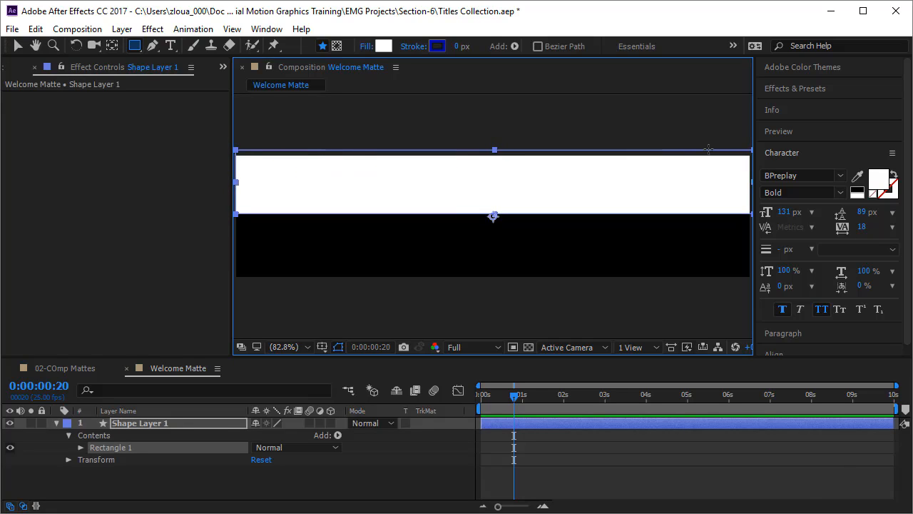
key(ctrl+alt+Home)
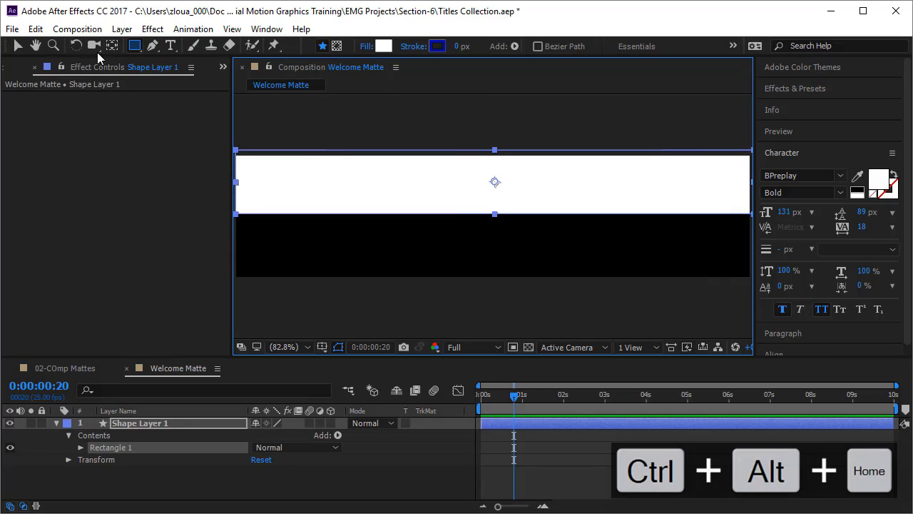
click(18, 46)
click(538, 120)
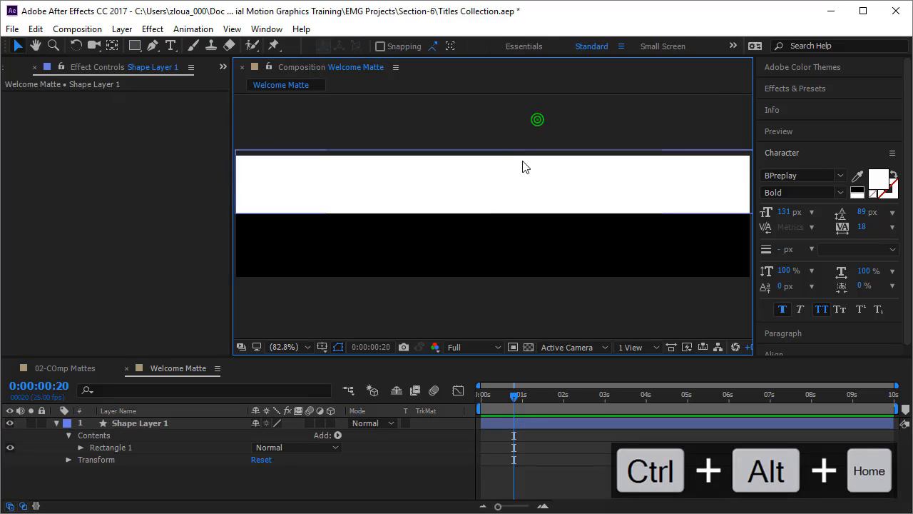
Step: Duplicate the white rectangle and move the copy straight down to cover the lower half of the composition
click(525, 164)
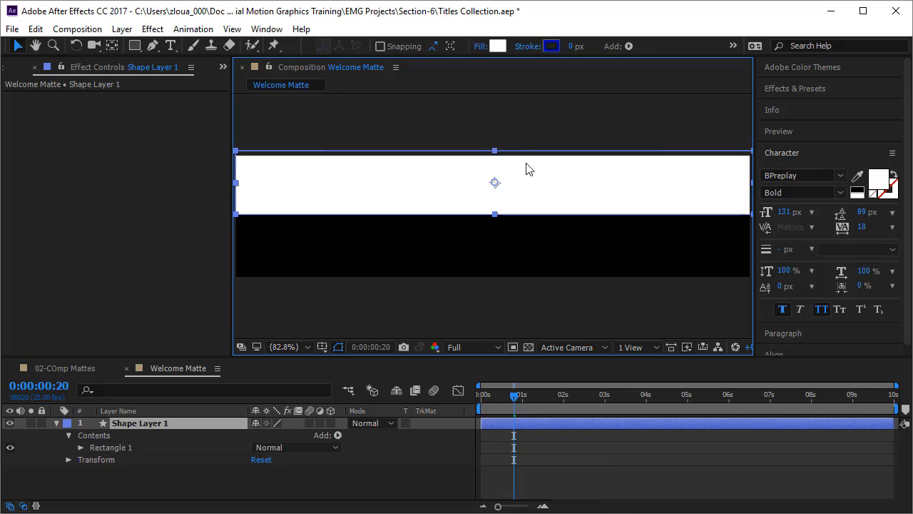
key(ctrl+d)
drag(531, 174, 531, 247)
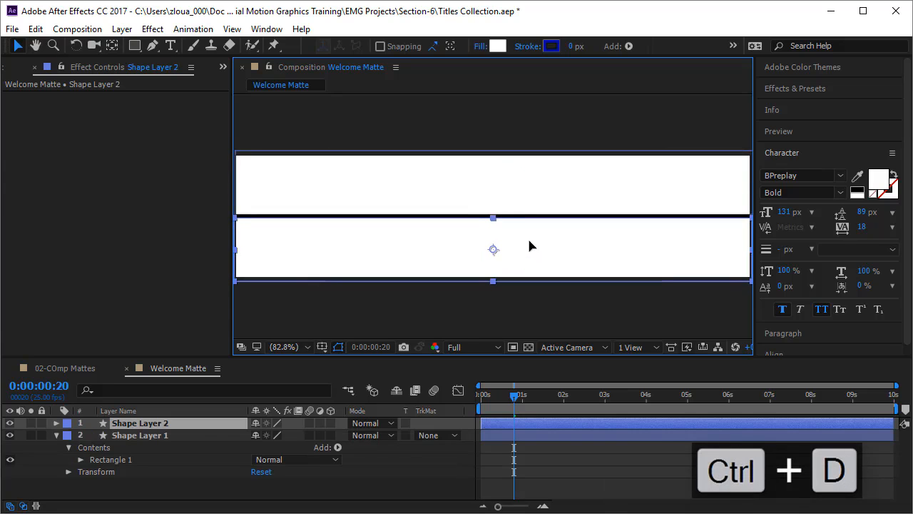
click(544, 307)
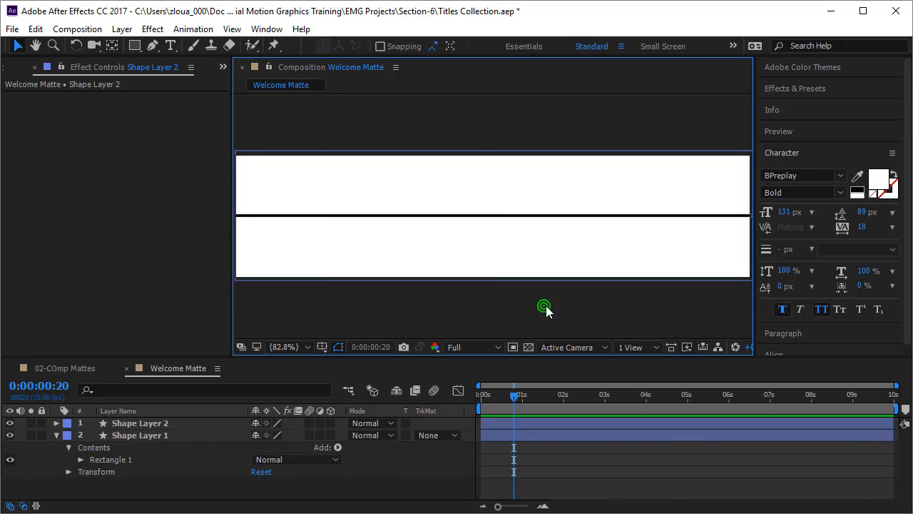
Step: Add Scale keyframes to both shape layers at 0:00:01:00 and unlink their scale proportions
click(173, 423)
shift+click(173, 435)
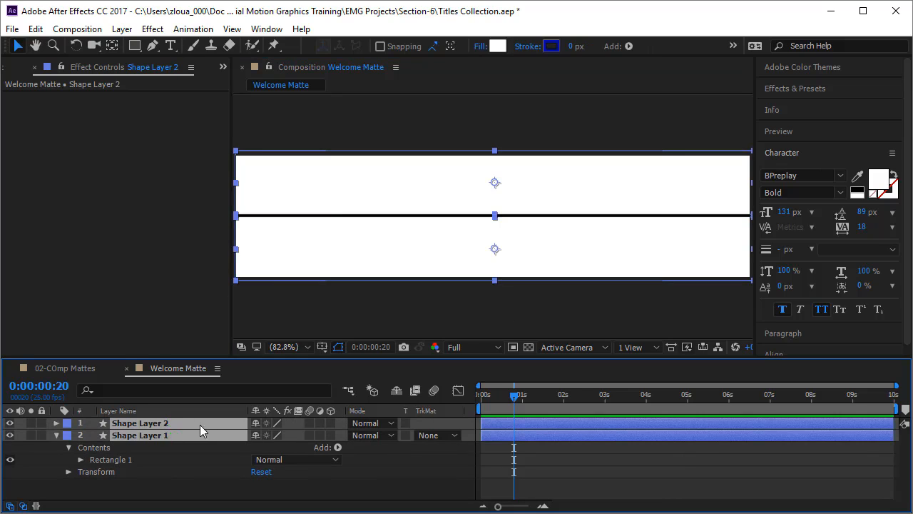
key(s)
drag(518, 403, 523, 398)
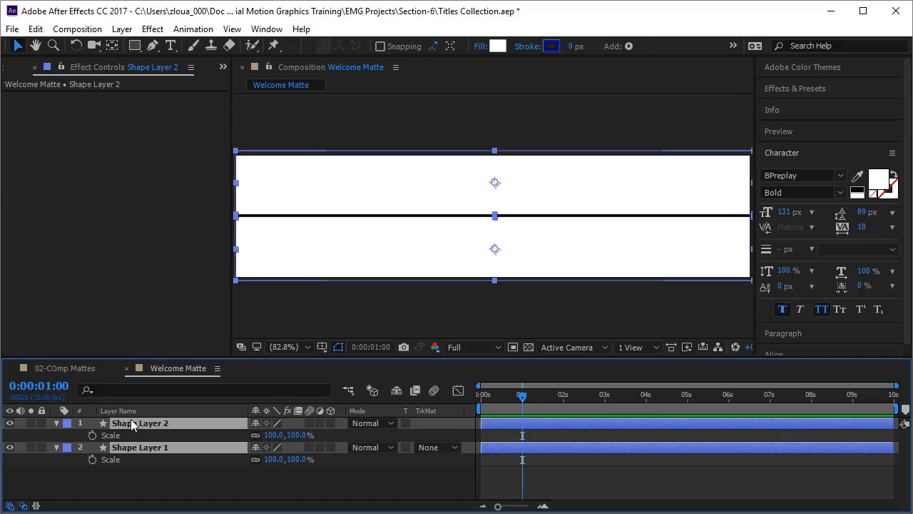
click(90, 435)
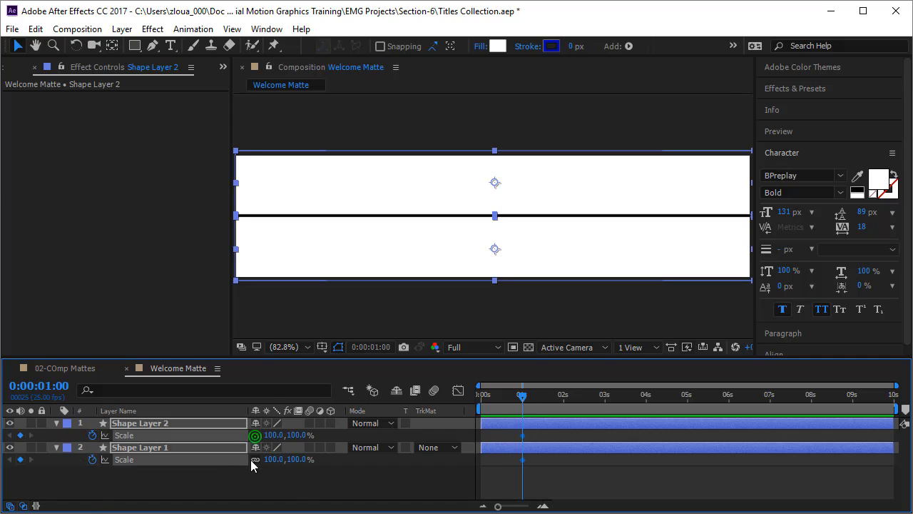
click(293, 484)
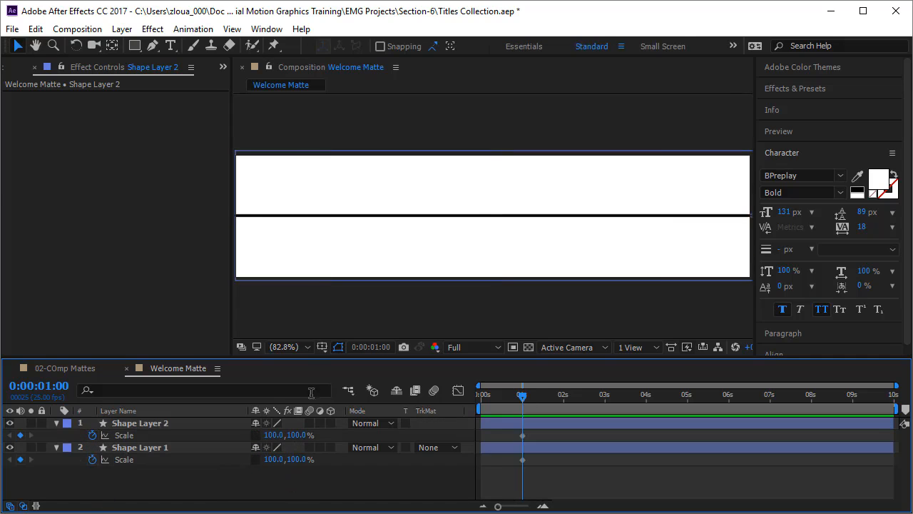
Step: Move the lower rectangle's anchor point to its left edge and the upper rectangle's anchor point to its right edge
click(383, 266)
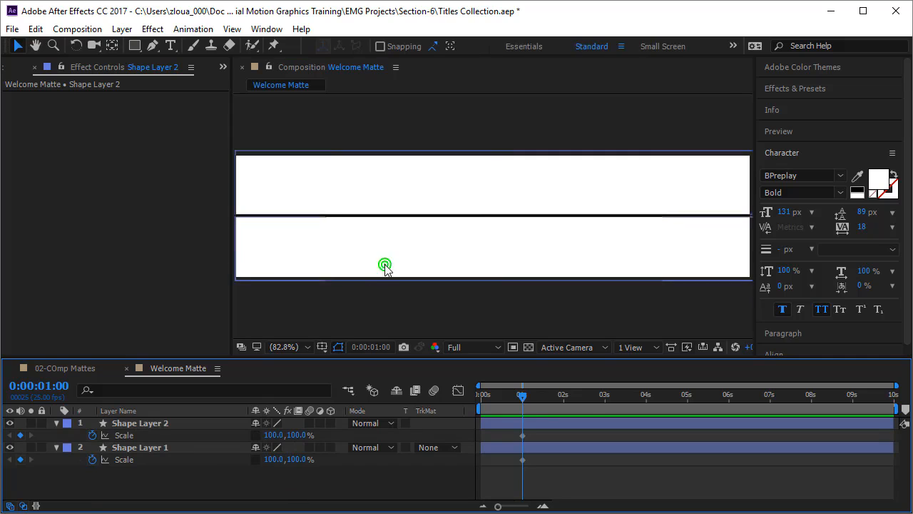
shift+click(473, 186)
click(464, 306)
click(481, 259)
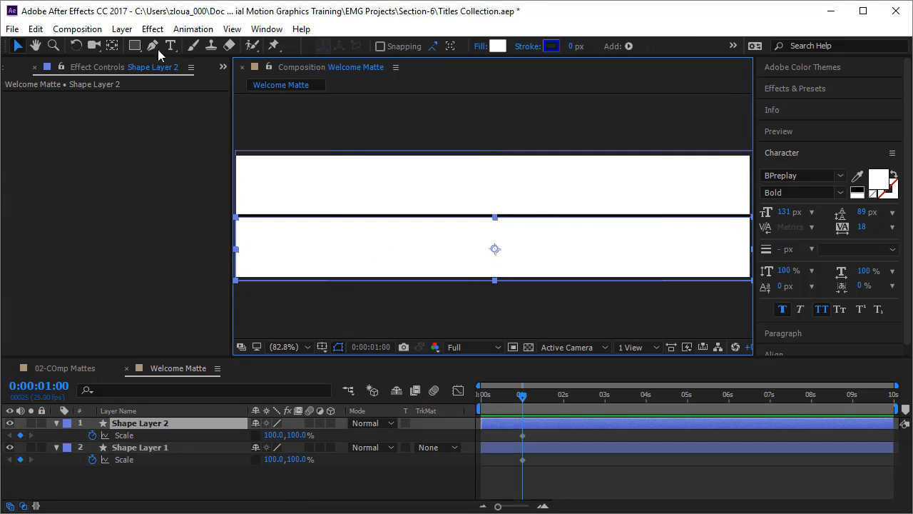
click(112, 45)
drag(357, 250, 279, 250)
click(369, 195)
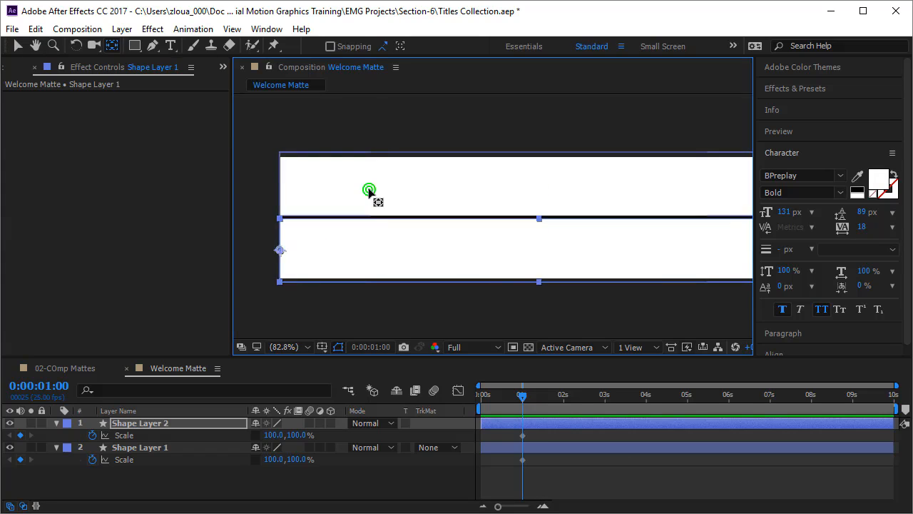
drag(540, 188, 619, 194)
key(space)
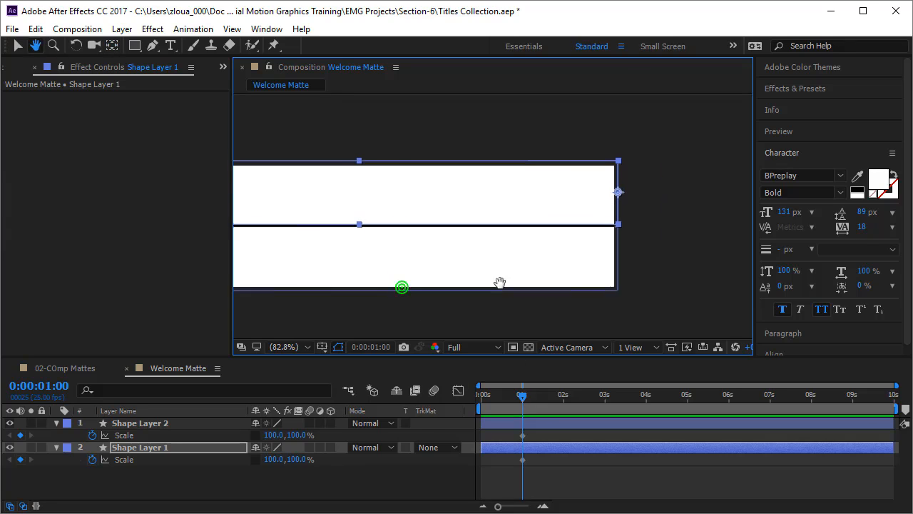
drag(402, 285, 515, 277)
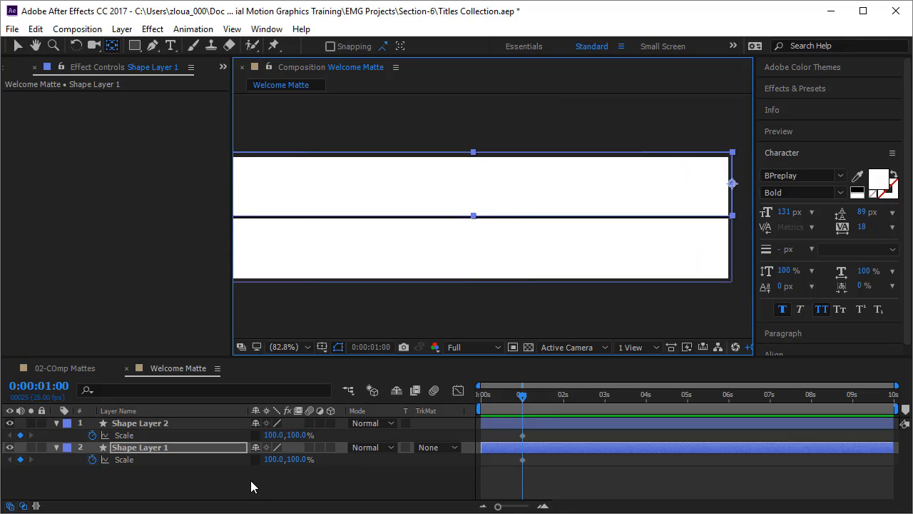
Step: Widen the composition viewing area and set its magnification to 50%
key(v)
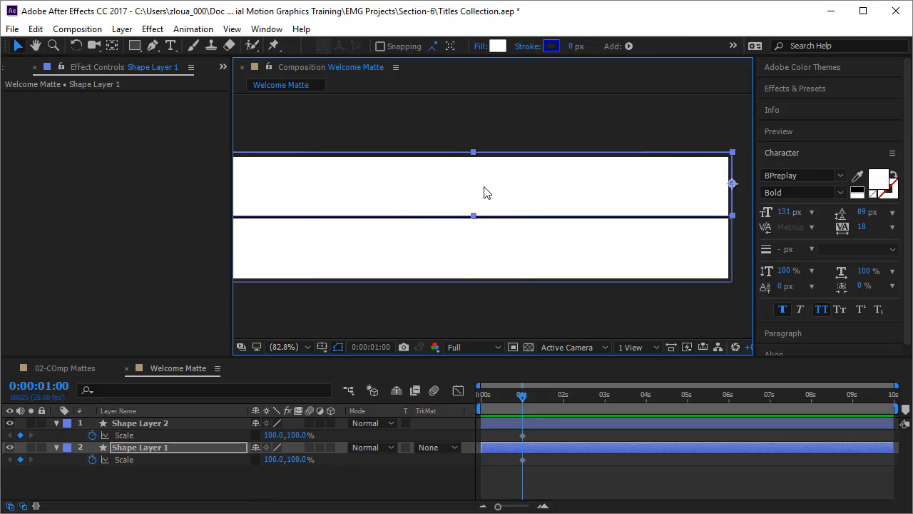
key(space)
drag(377, 191, 390, 191)
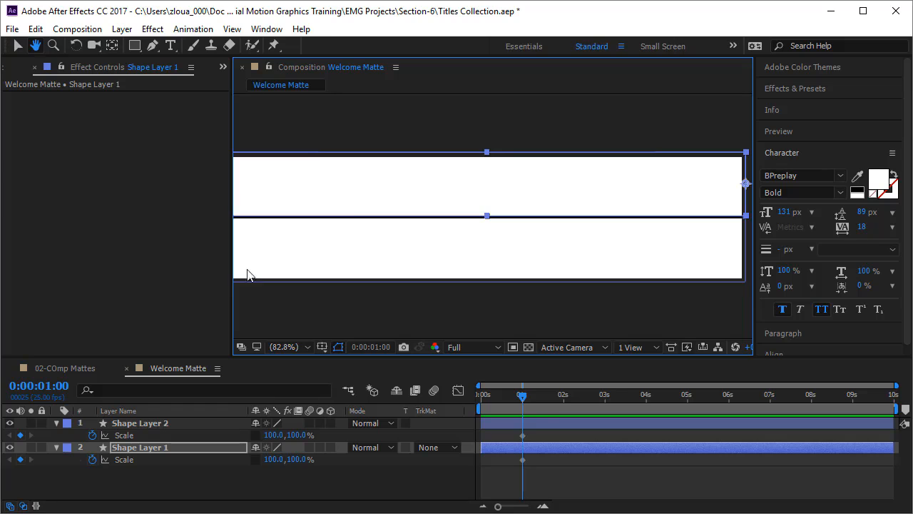
drag(230, 325, 185, 327)
click(247, 347)
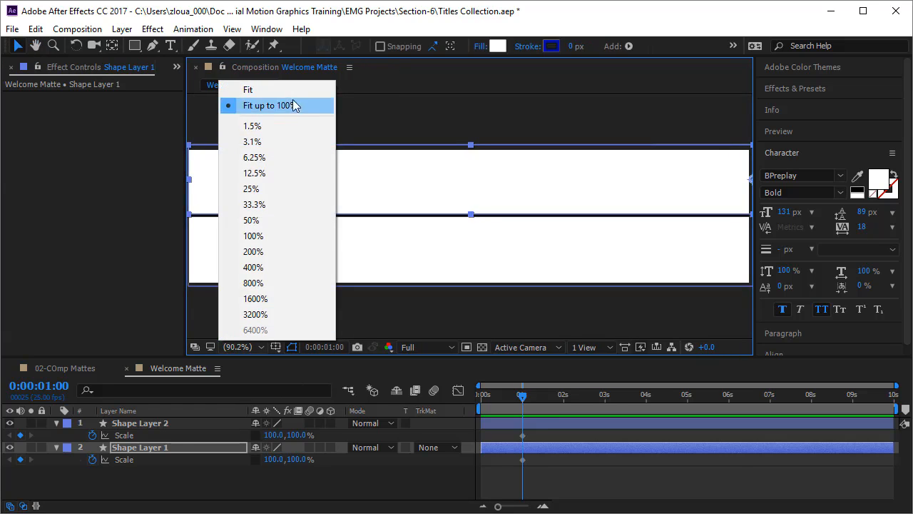
click(292, 222)
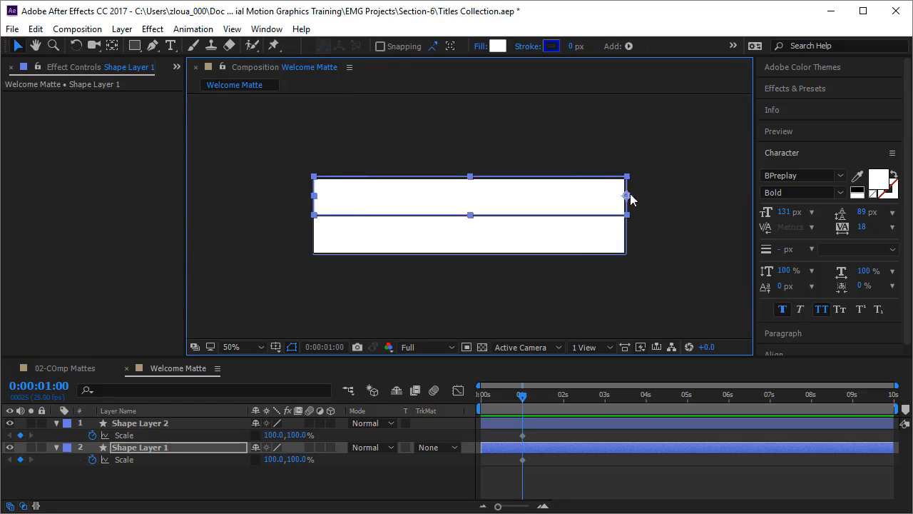
click(277, 461)
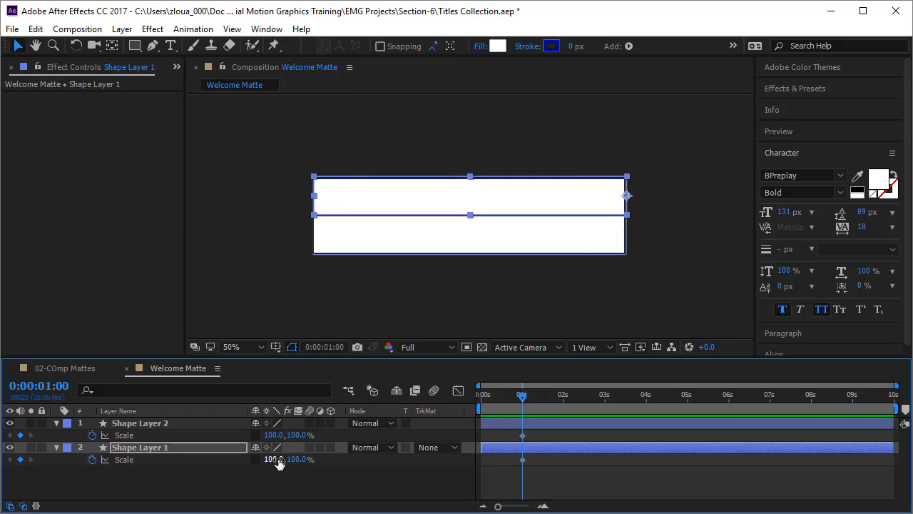
drag(277, 460, 235, 463)
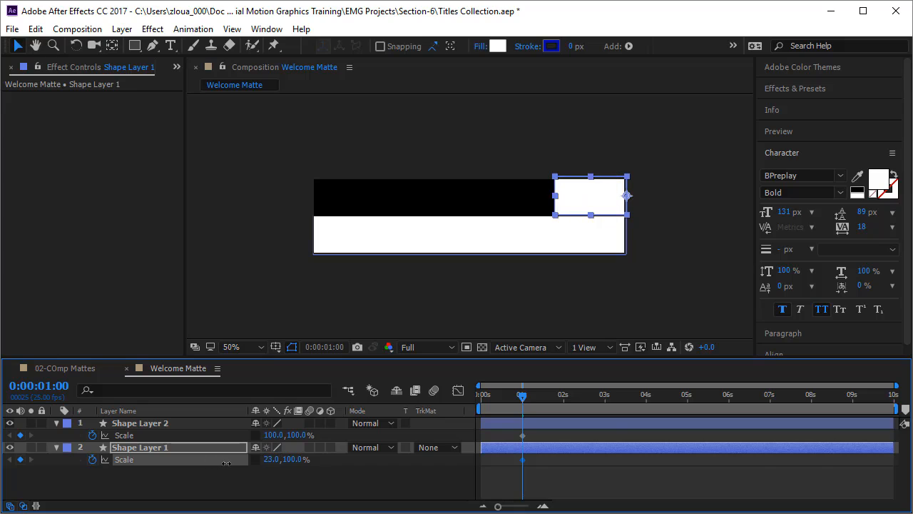
key(ctrl+z)
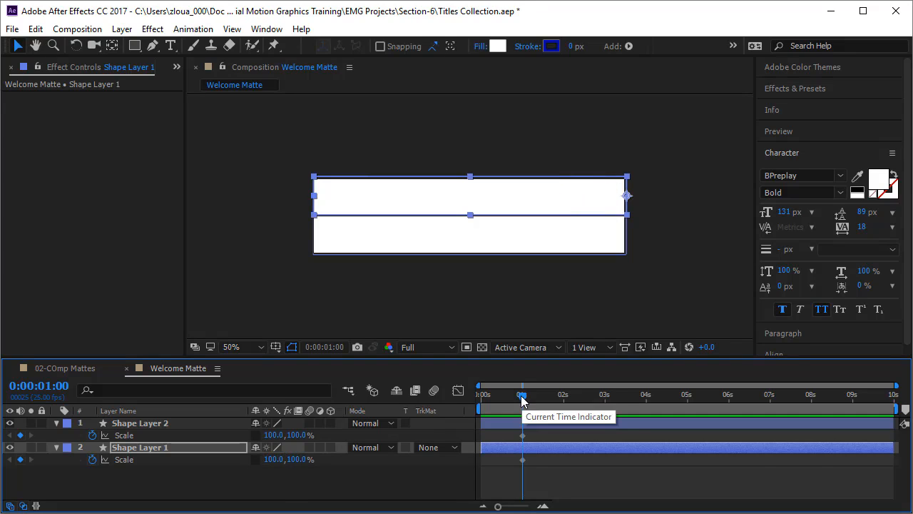
Step: Set Shape Layer 1's horizontal scale to 0% at 0:00:00:00 and scrub through its scale animation
drag(523, 396, 426, 413)
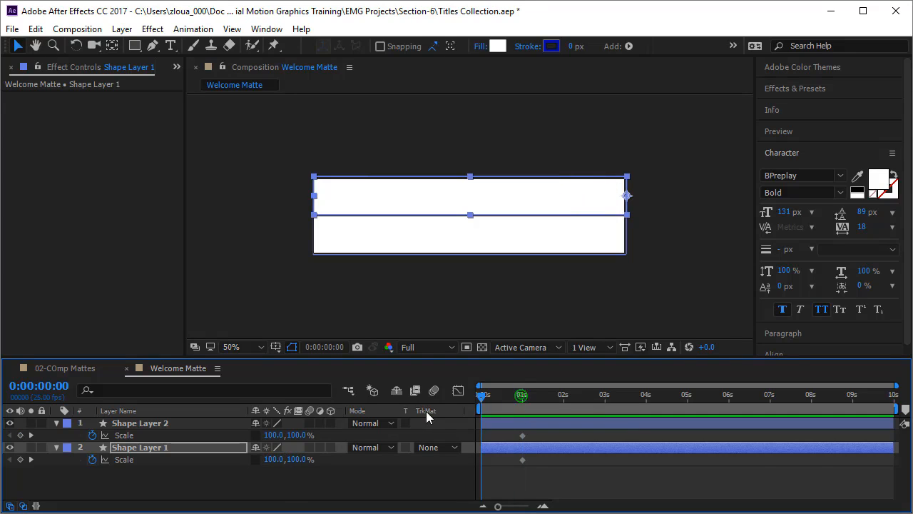
click(272, 459)
text(0)
key(Return)
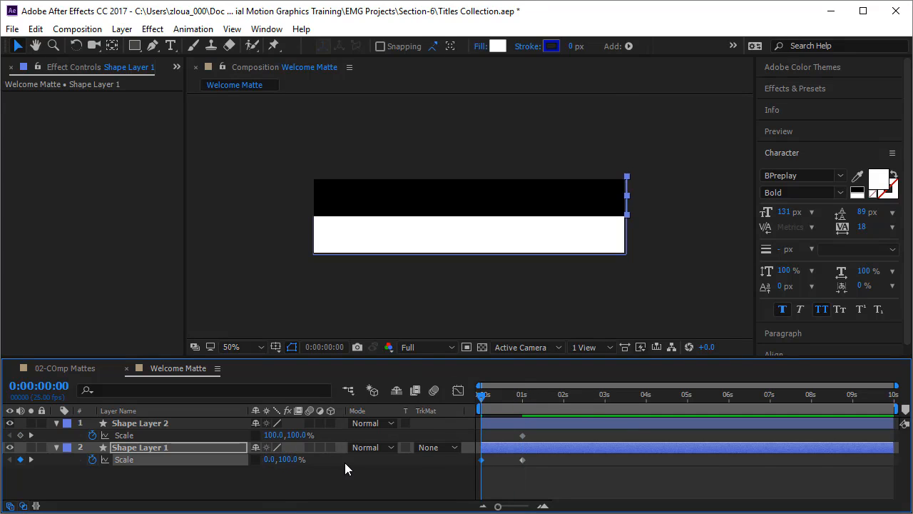
drag(482, 398, 528, 407)
key(Home)
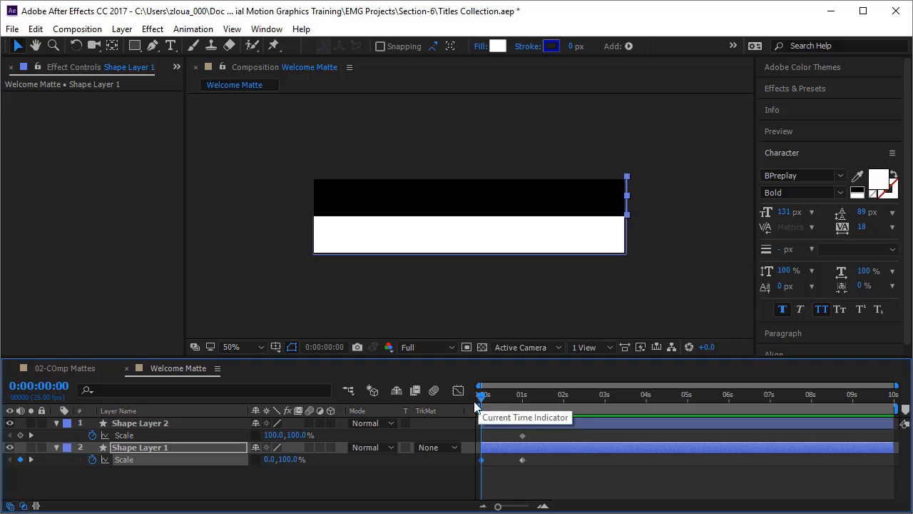
Step: Set Shape Layer 2's horizontal scale to 0% at 0:00:00:00, keeping its vertical scale at 100%
drag(277, 433, 229, 443)
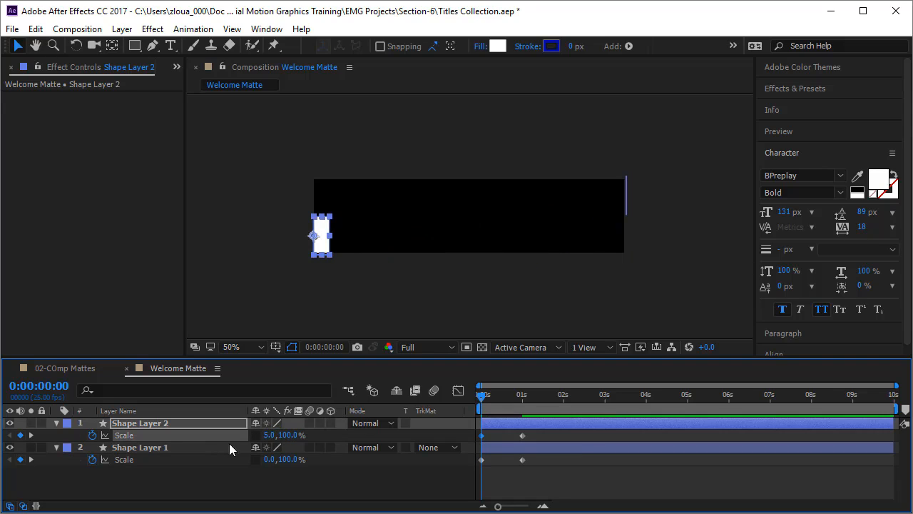
click(268, 435)
text(0)
key(Return)
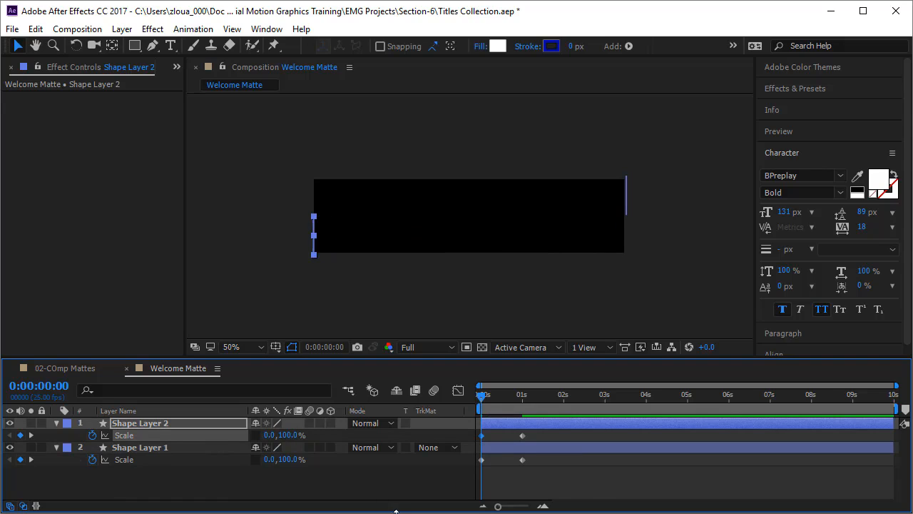
Step: Preview the bar animation and apply Easy Ease to all Scale keyframes of both shape layers
key(space)
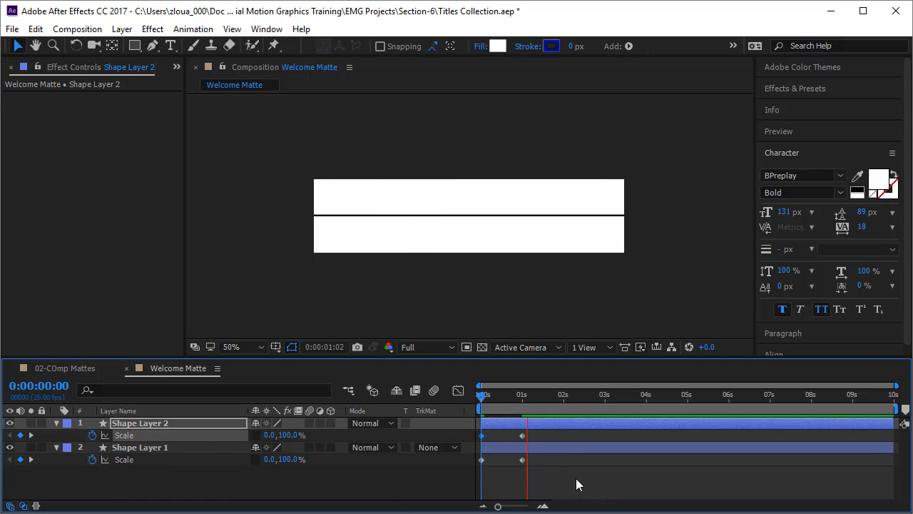
drag(568, 485, 461, 433)
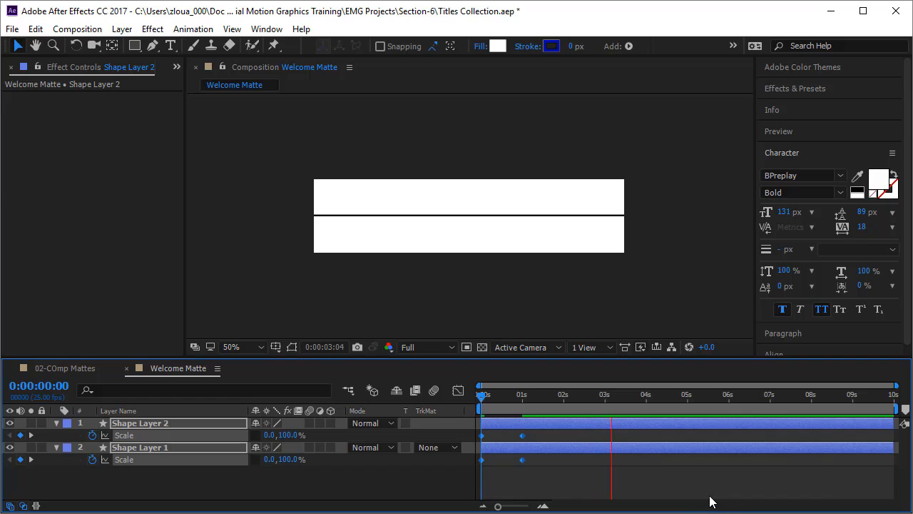
key(F9)
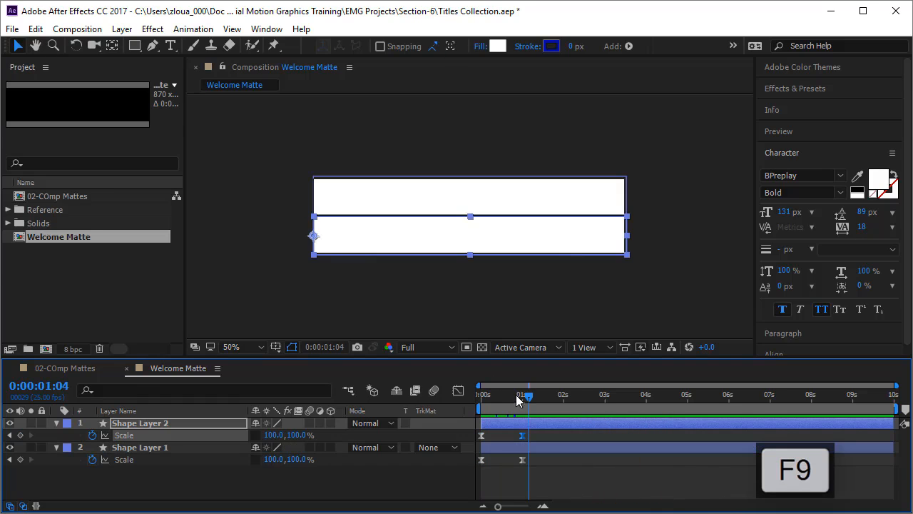
Step: Add the Welcome Matte composition to 02-COmp Mattes over the WECLOME text and shrink it to fit closely around that word
click(52, 369)
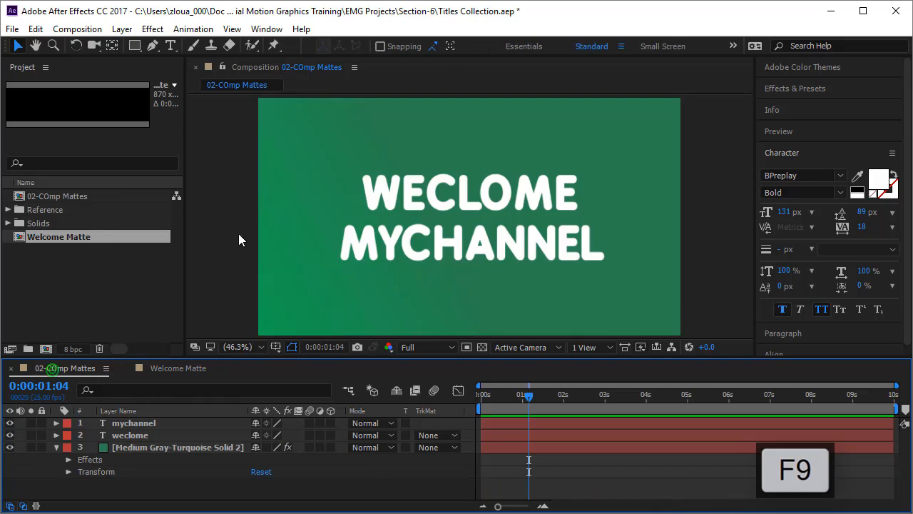
drag(85, 239, 468, 196)
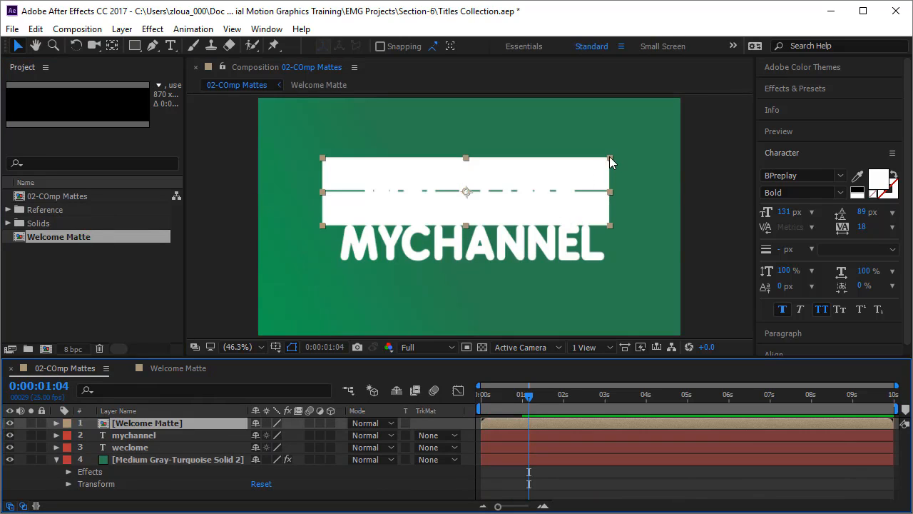
drag(600, 167, 599, 170)
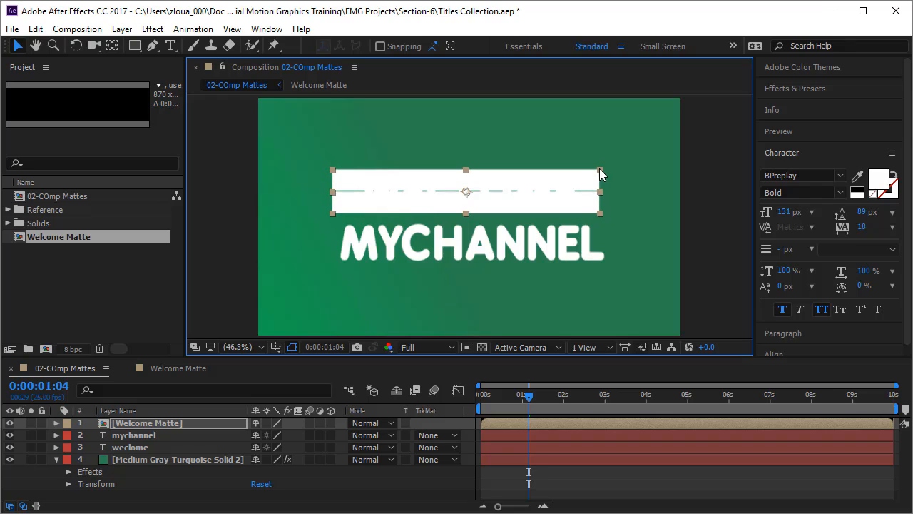
Step: Place the weclome layer directly beneath Welcome Matte, set its track matte to Alpha Matte "[Welcome Matte]", and scrub through the reveal
click(149, 435)
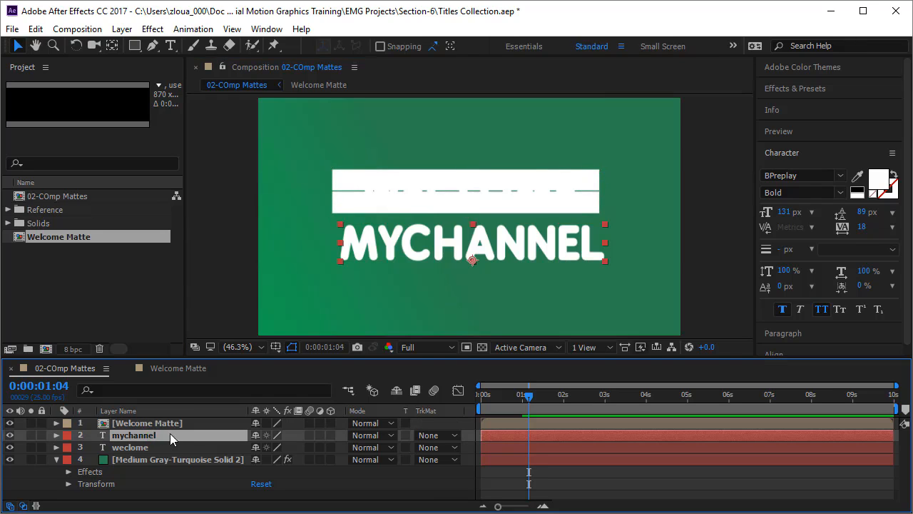
drag(160, 447, 157, 429)
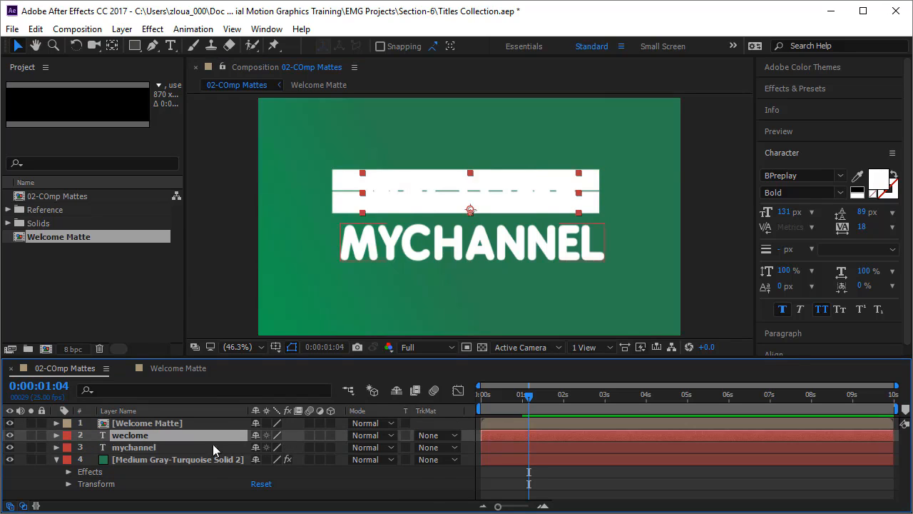
click(437, 447)
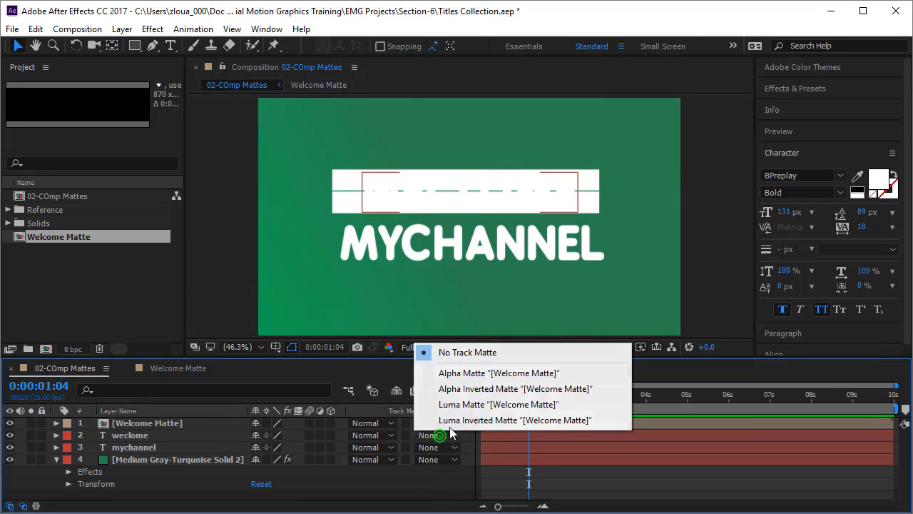
click(477, 374)
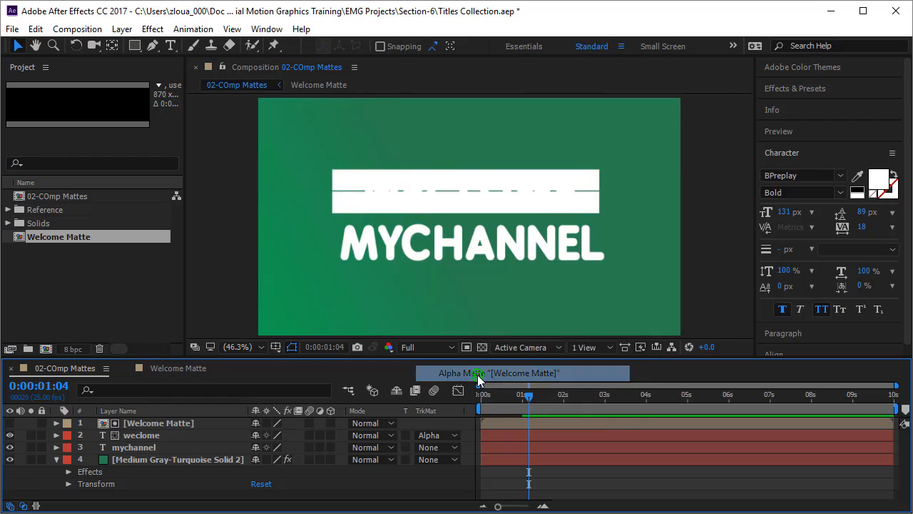
mouse_move(531, 395)
mouse_down()
mouse_move(456, 399)
mouse_move(535, 404)
mouse_up()
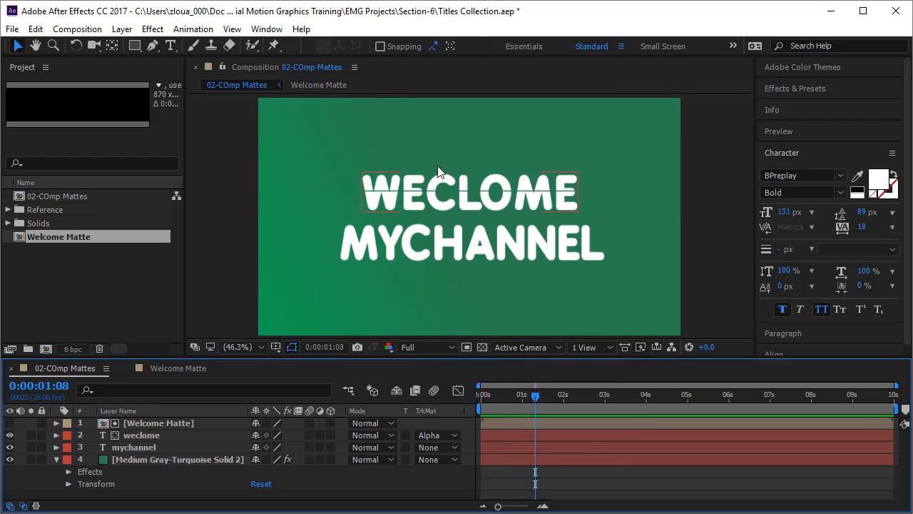
Step: Shift the Welcome Matte layer slightly downward over the WECLOME text
click(433, 184)
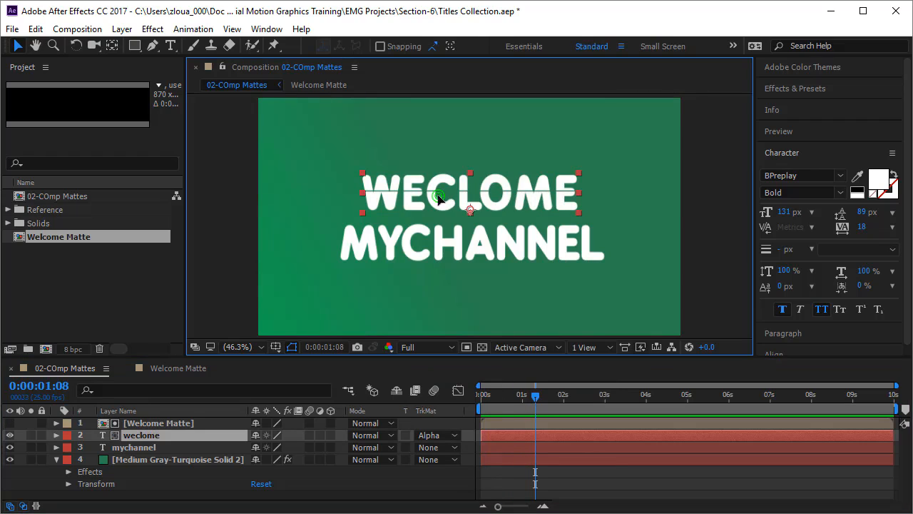
click(186, 422)
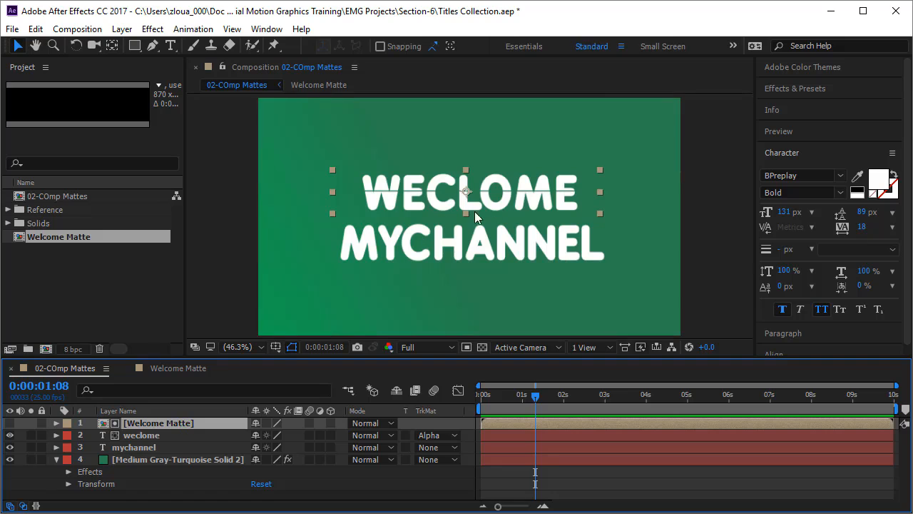
mouse_move(463, 193)
mouse_down()
mouse_move(465, 218)
mouse_move(465, 184)
mouse_move(468, 201)
mouse_move(464, 195)
mouse_up()
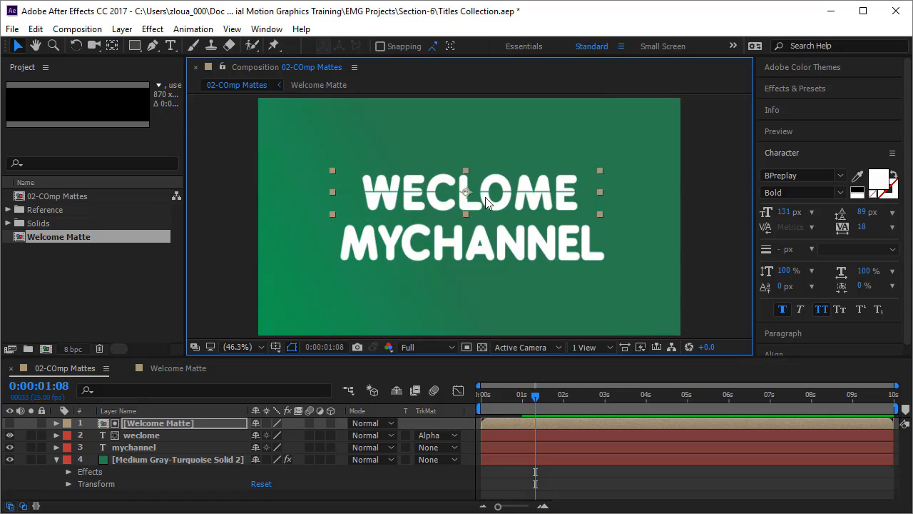
Step: In the Welcome Matte composition, widen the gap between the bars by nudging the lower bar down and the upper bar up
click(158, 369)
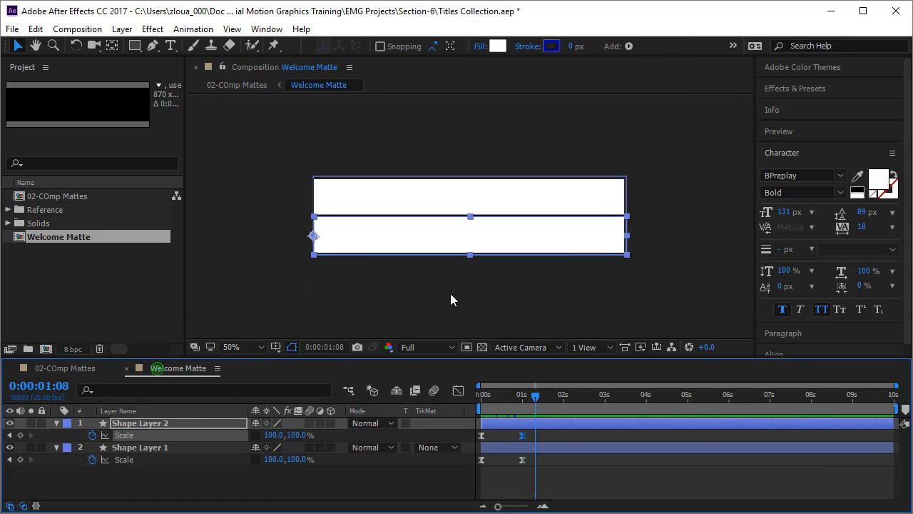
click(450, 240)
key(Down)
key(Down)
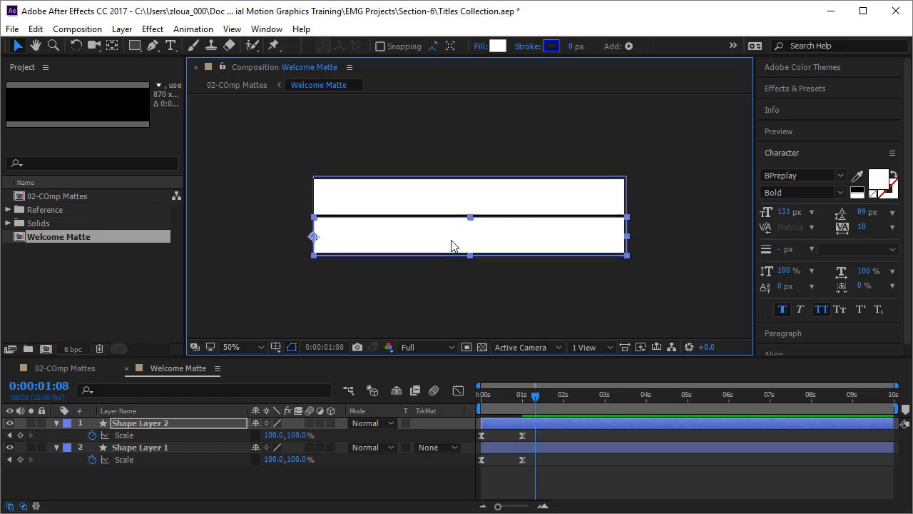
click(595, 205)
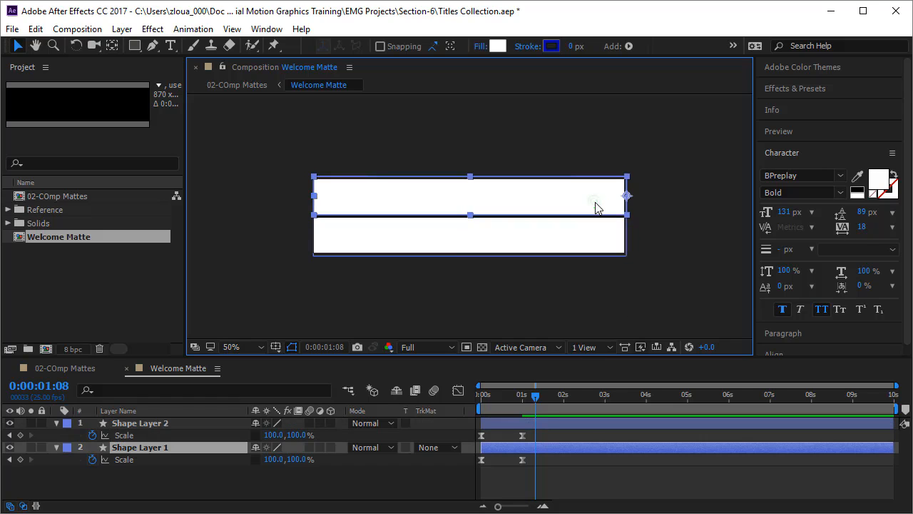
key(Up)
key(Up)
key(Up)
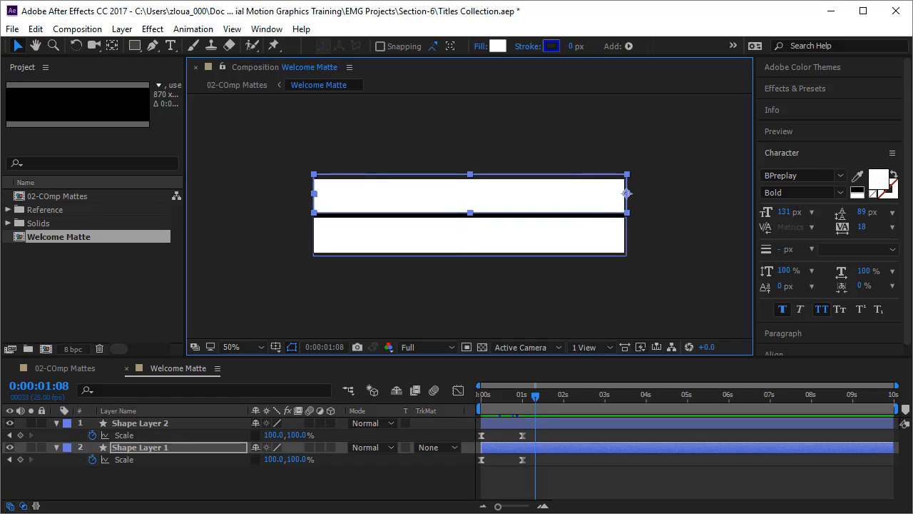
Step: Nudge the Welcome Matte layer down a few pixels in 02-COmp Mattes and preview the text reveal from 0:00:00:00
click(80, 369)
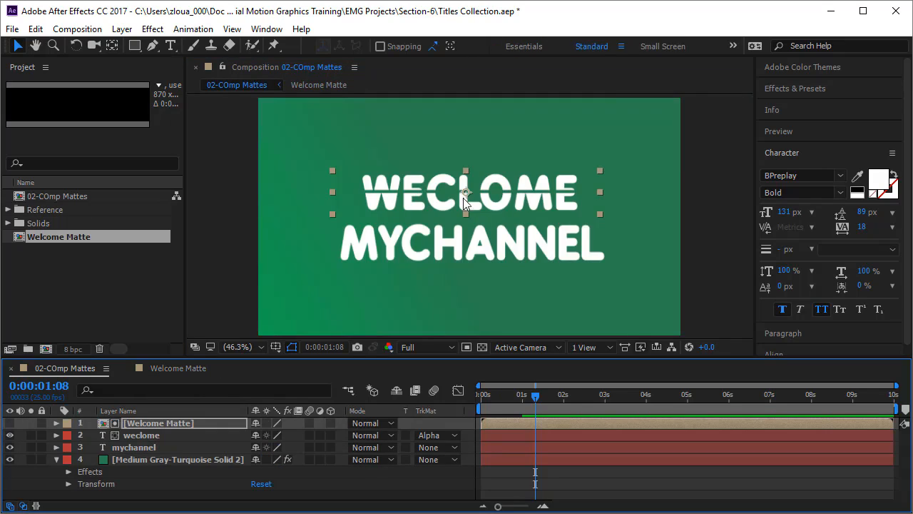
click(465, 194)
key(Down)
key(Down)
key(Down)
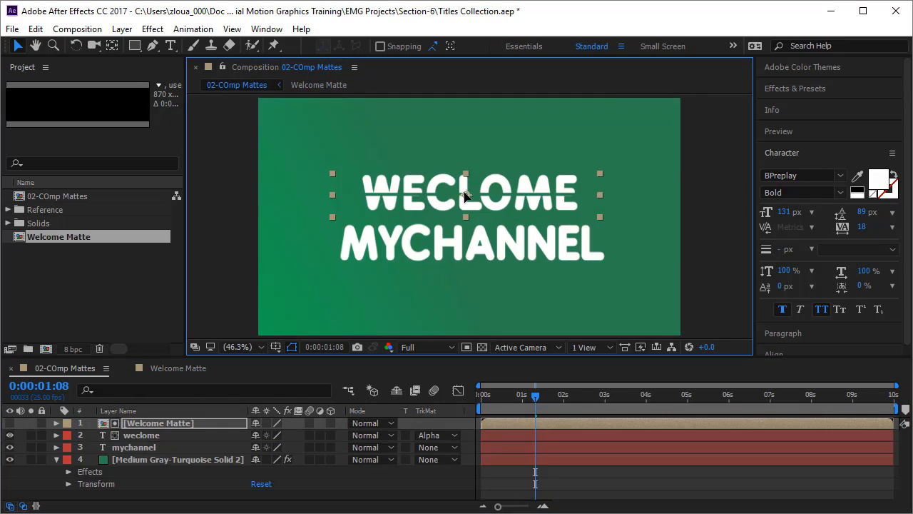
click(464, 409)
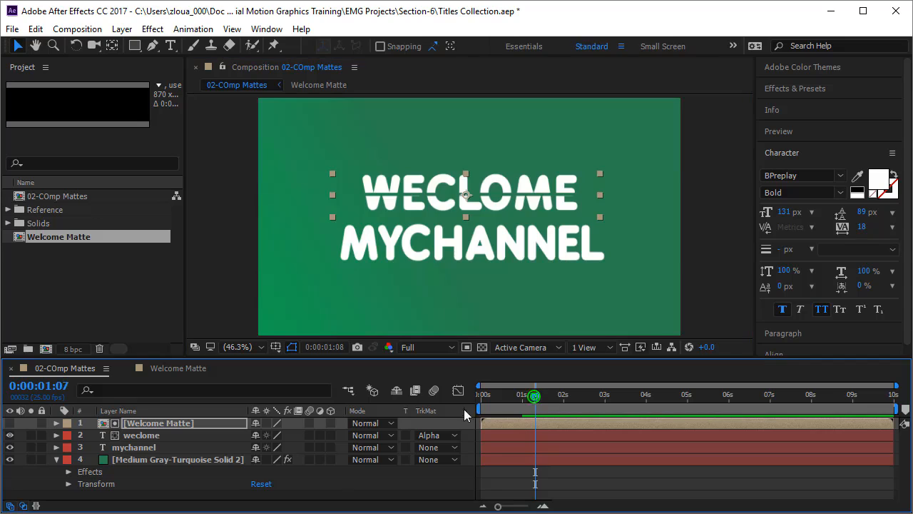
key(space)
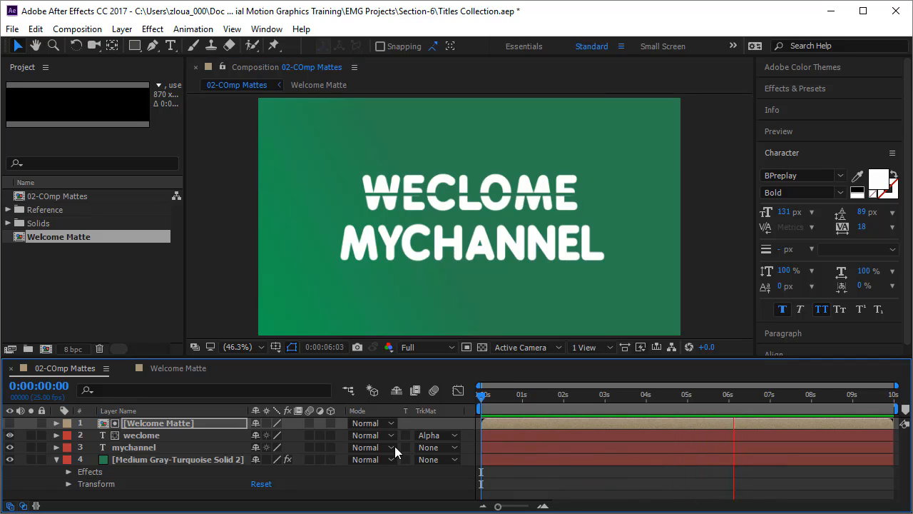
Step: With no layer selected, draw a white rectangle shape that fully covers the MYCHANNEL text
click(178, 443)
click(251, 469)
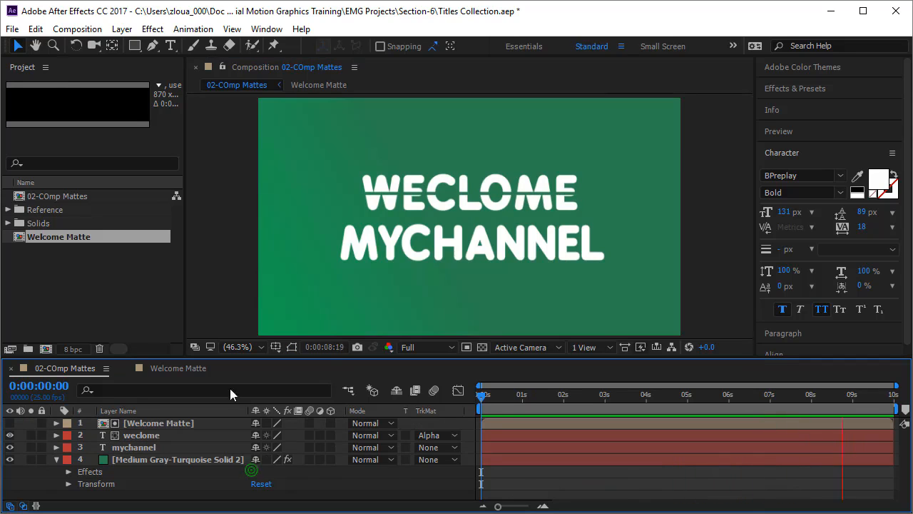
click(134, 45)
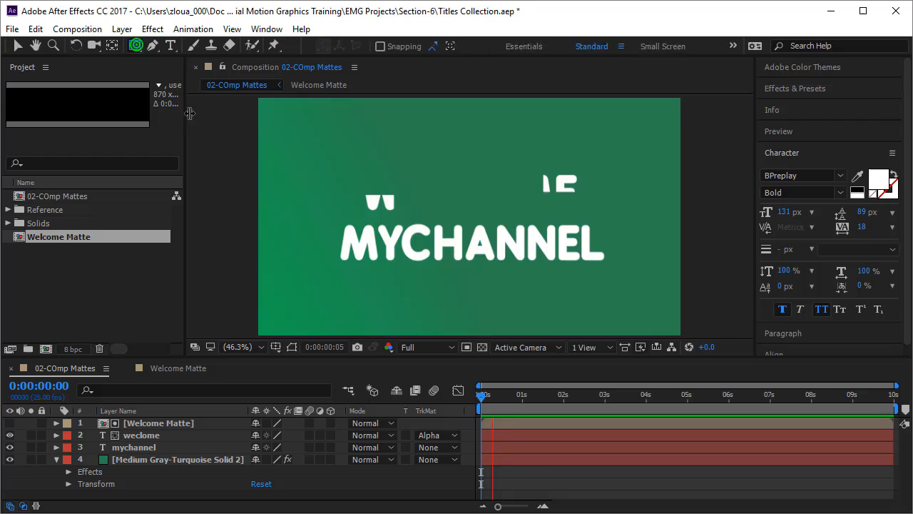
click(325, 215)
drag(327, 216, 614, 271)
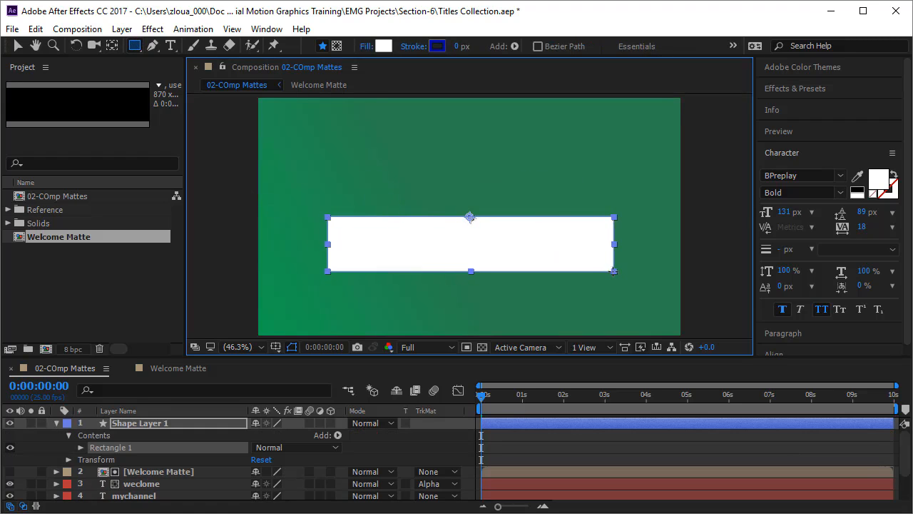
Step: Pre-compose the new rectangle's layer as "mychannel Matte", moving all attributes and opening the new composition
right_click(182, 424)
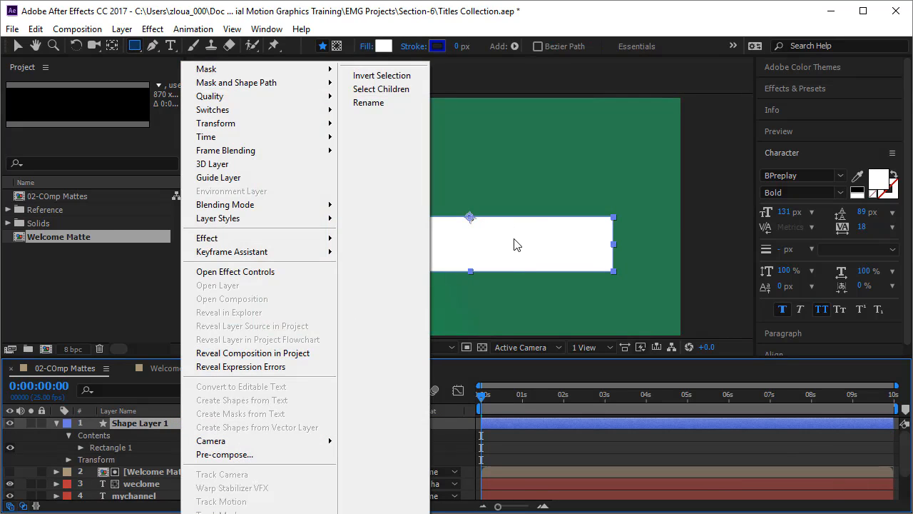
click(258, 455)
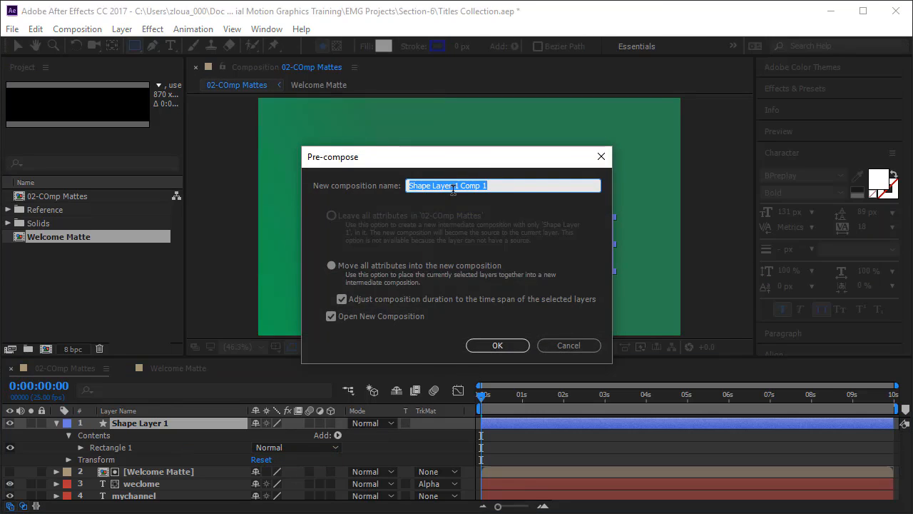
drag(453, 189, 383, 181)
text(mycha)
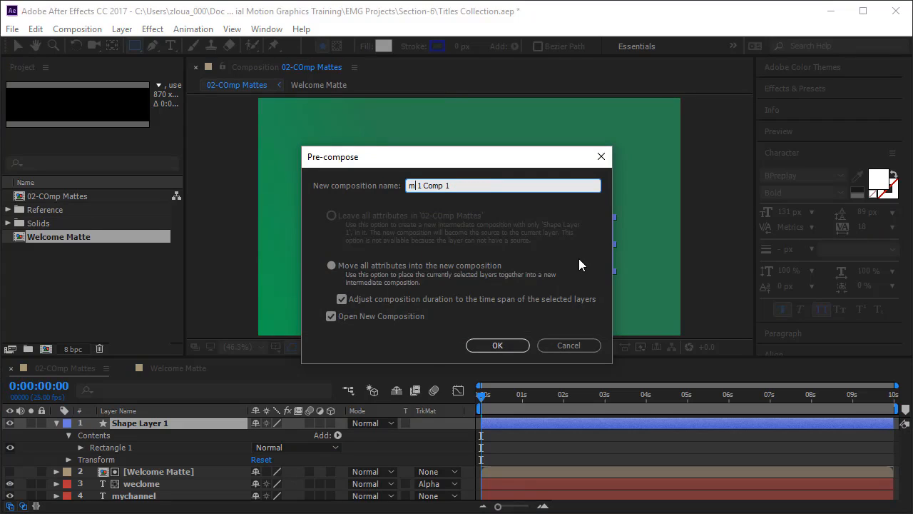
text(nnel Matte)
key(Delete)
key(Delete)
key(Delete)
key(Delete)
key(Delete)
key(Delete)
key(Delete)
key(Delete)
click(498, 345)
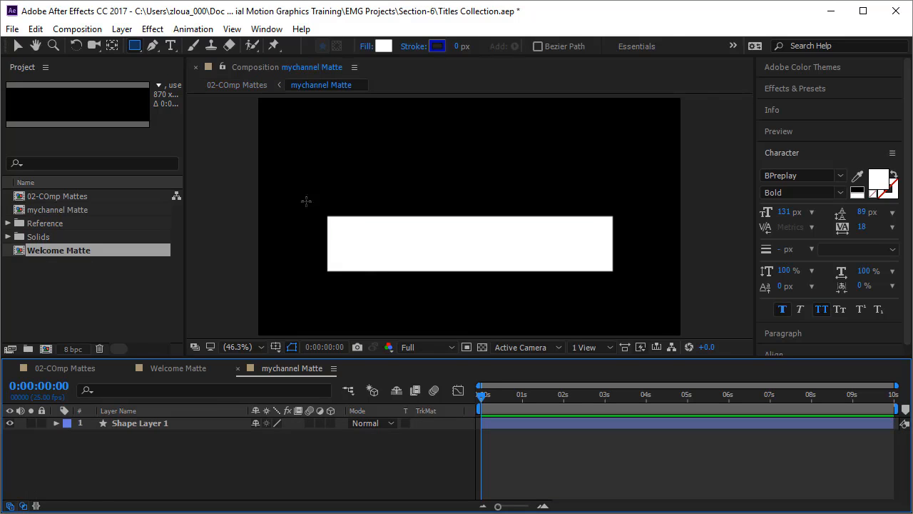
Step: Crop the mychannel Matte composition to a region of interest just around the white rectangle, and delete the rectangle's shape layer
click(465, 347)
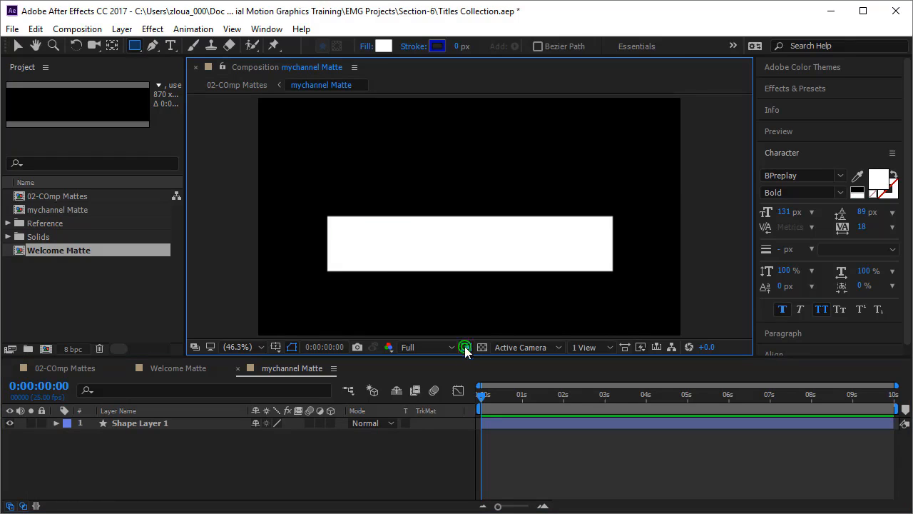
key(v)
drag(323, 212, 618, 276)
click(77, 29)
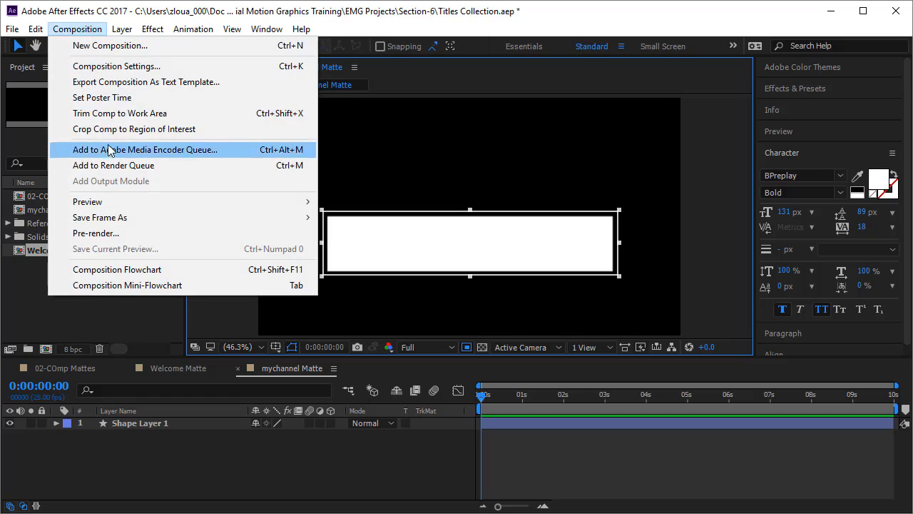
click(105, 129)
click(194, 426)
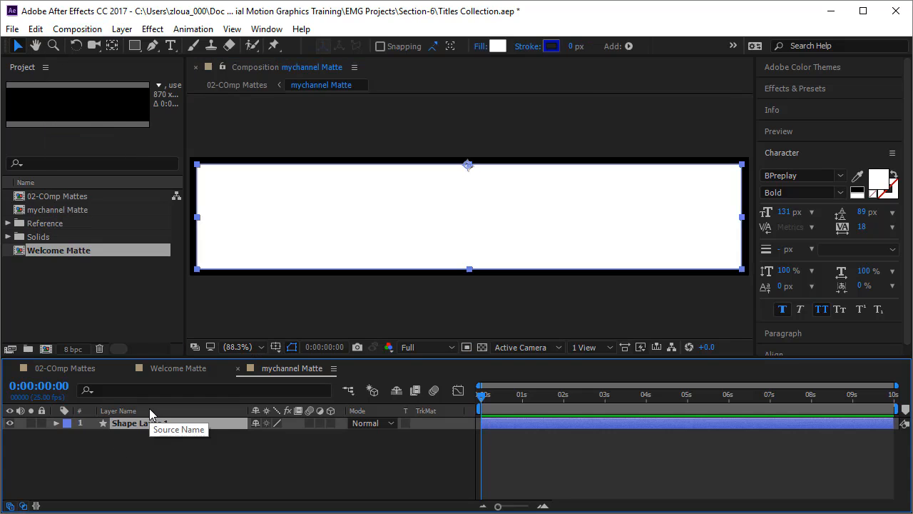
key(Delete)
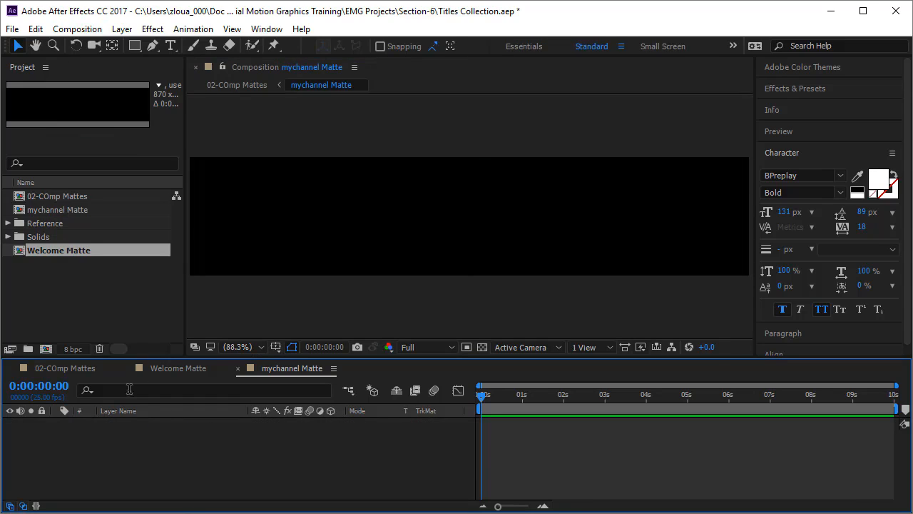
Step: Draw a narrow white full-height rectangle at the left edge of the mychannel Matte composition and centre its anchor point
click(134, 46)
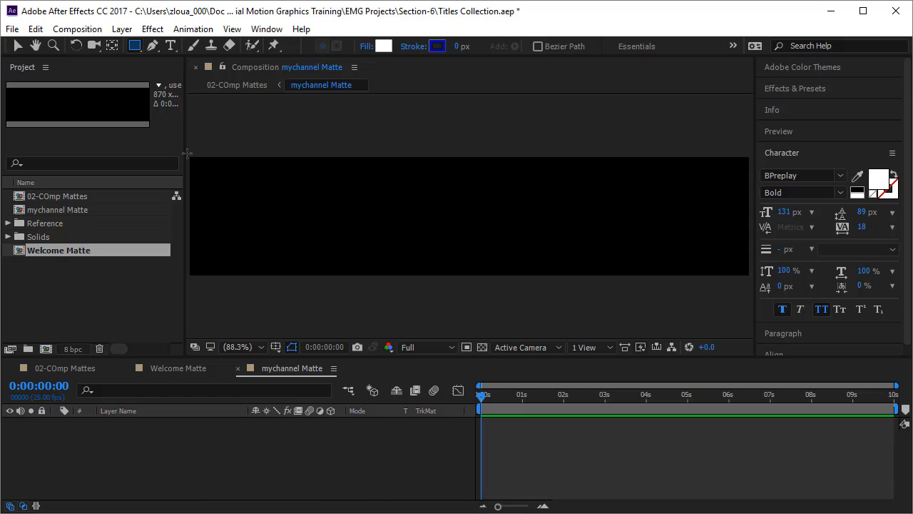
mouse_move(188, 153)
mouse_down()
mouse_move(238, 267)
mouse_move(252, 281)
mouse_move(265, 277)
mouse_up()
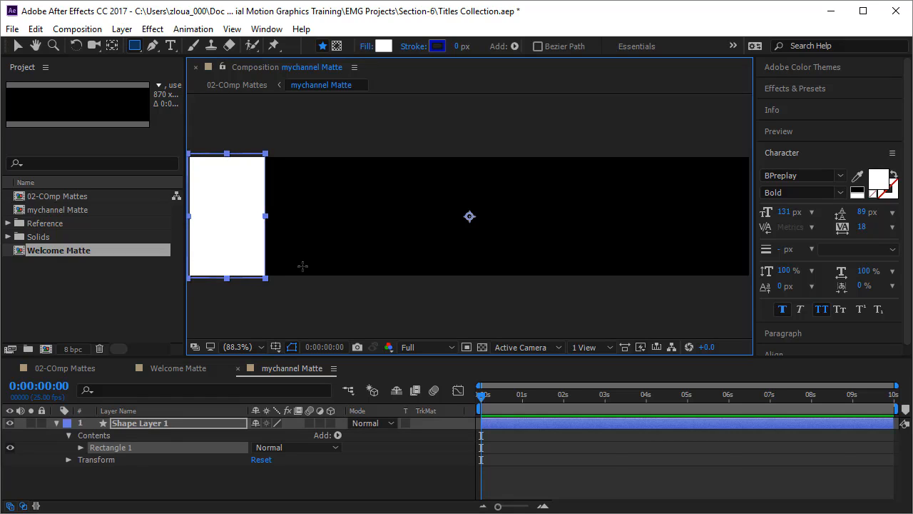
key(ctrl+alt+Home)
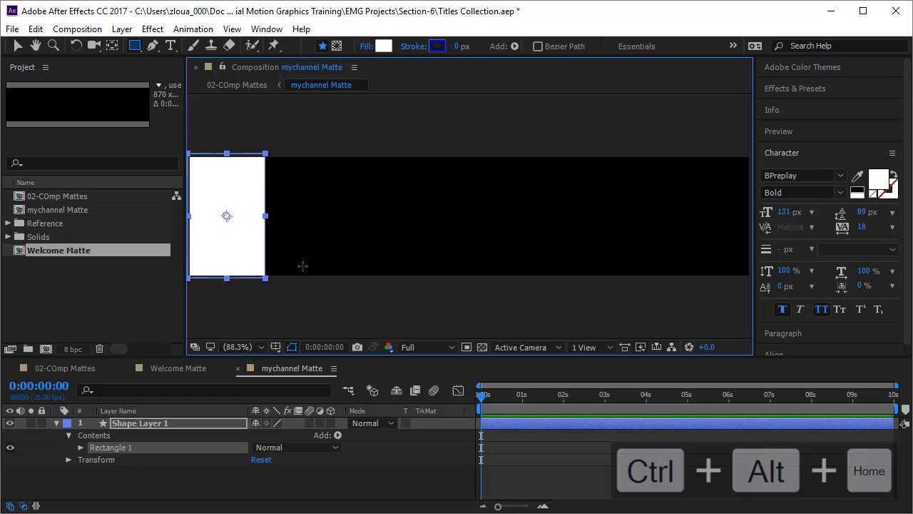
click(18, 48)
click(245, 126)
click(231, 203)
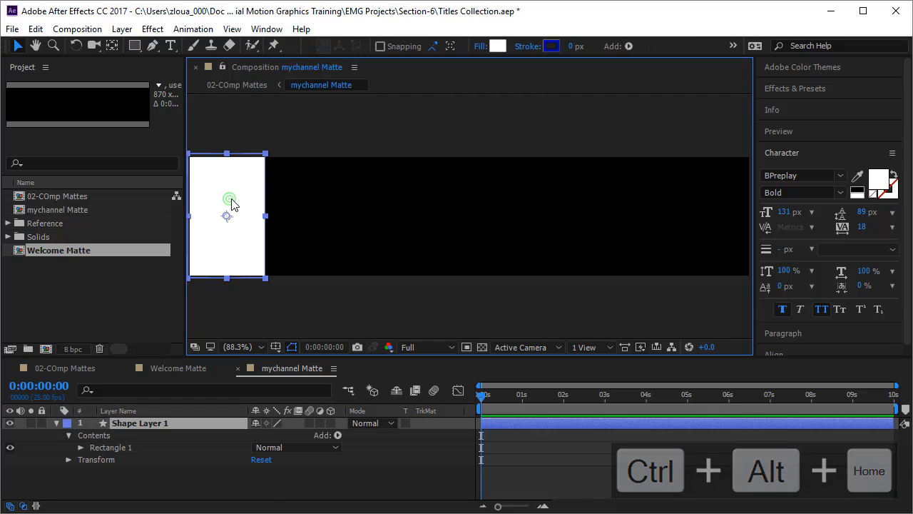
Step: Duplicate the rectangle layer four times, spreading the copies across the composition with Shape Layer 5 at the right edge
key(ctrl+d)
drag(241, 218, 465, 249)
key(ctrl+d)
key(ctrl+d)
key(ctrl+d)
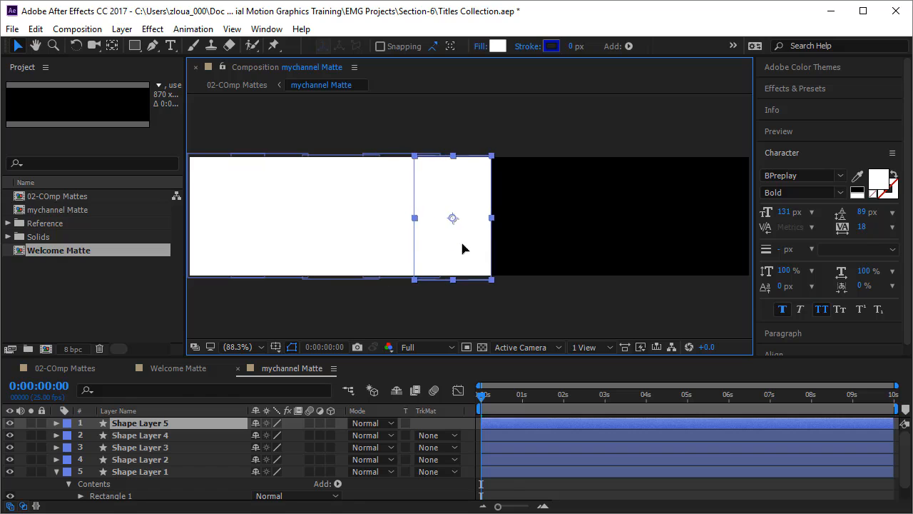
drag(201, 129, 737, 236)
click(473, 295)
key(Return)
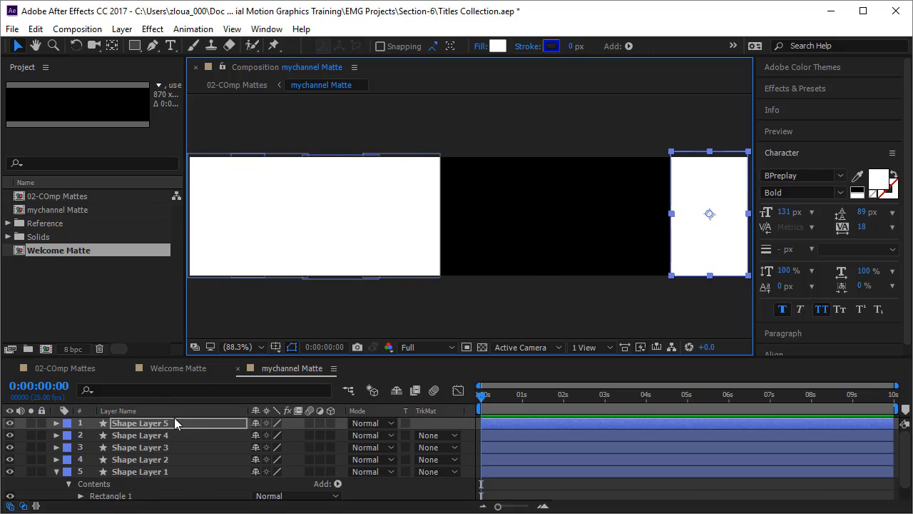
Step: Select all five rectangle layers and distribute them evenly in the horizontal direction
drag(240, 126, 727, 232)
click(798, 153)
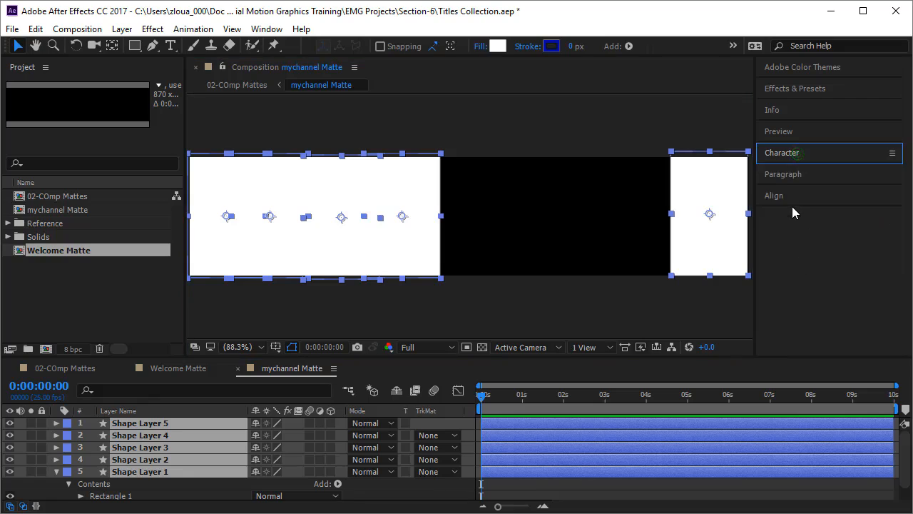
click(792, 202)
click(868, 263)
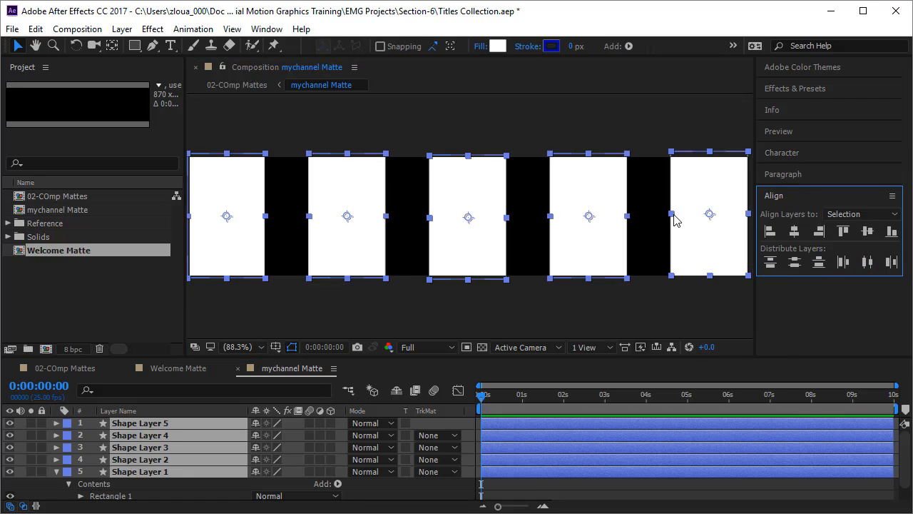
Step: Widen all five rectangles until only narrow gaps remain between them, and align their bottom edges
drag(671, 220, 653, 225)
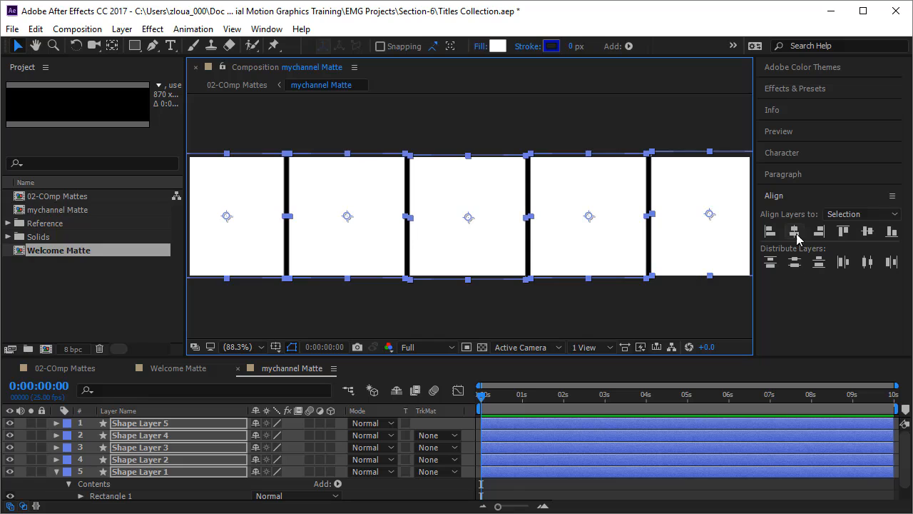
click(890, 232)
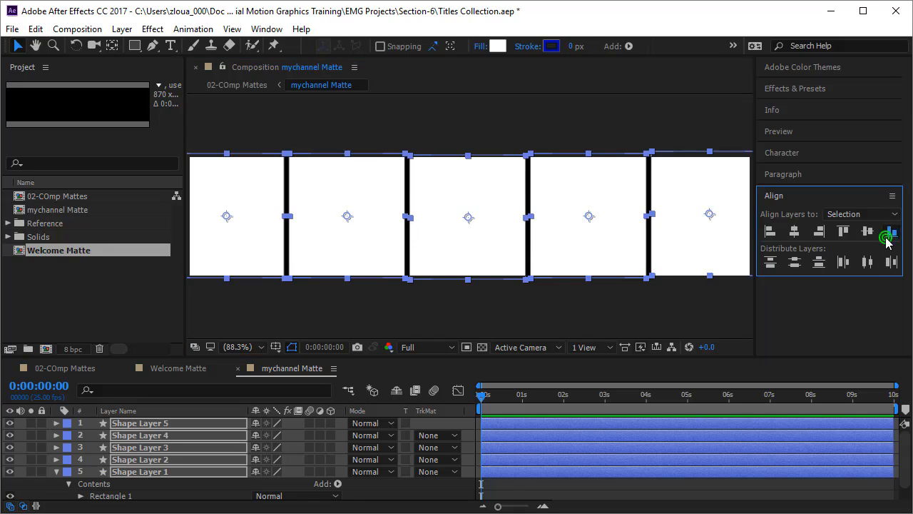
Step: Add Position keyframes to all five shape layers at about 1 second
key(p)
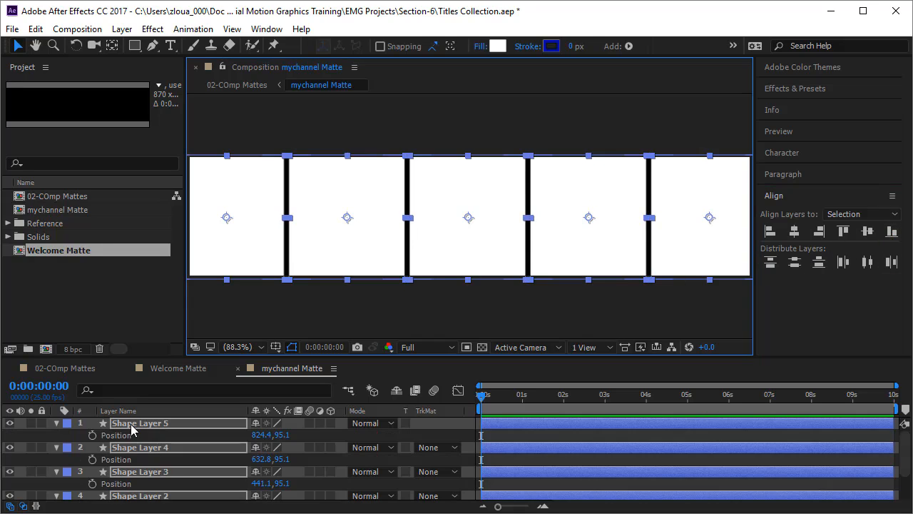
mouse_move(484, 396)
mouse_down()
mouse_move(524, 396)
mouse_move(479, 396)
mouse_up()
click(92, 435)
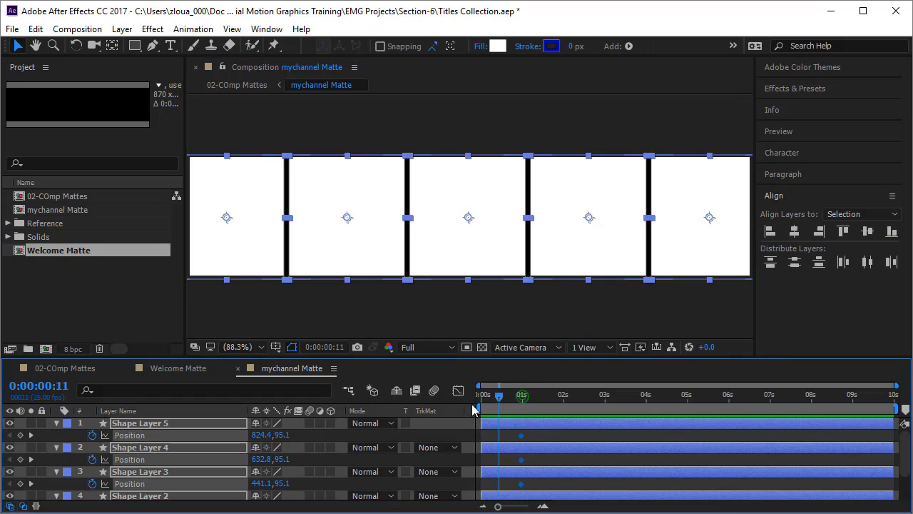
Step: At 0:00:00:00, move the five rectangles out of frame, the first, third and fifth upward and the second and fourth downward
click(434, 316)
drag(257, 235, 257, 217)
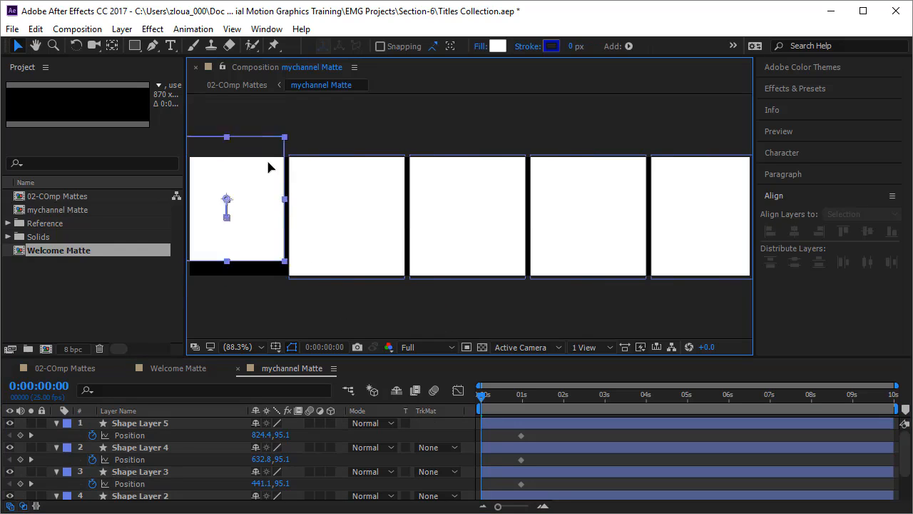
drag(268, 166, 268, 111)
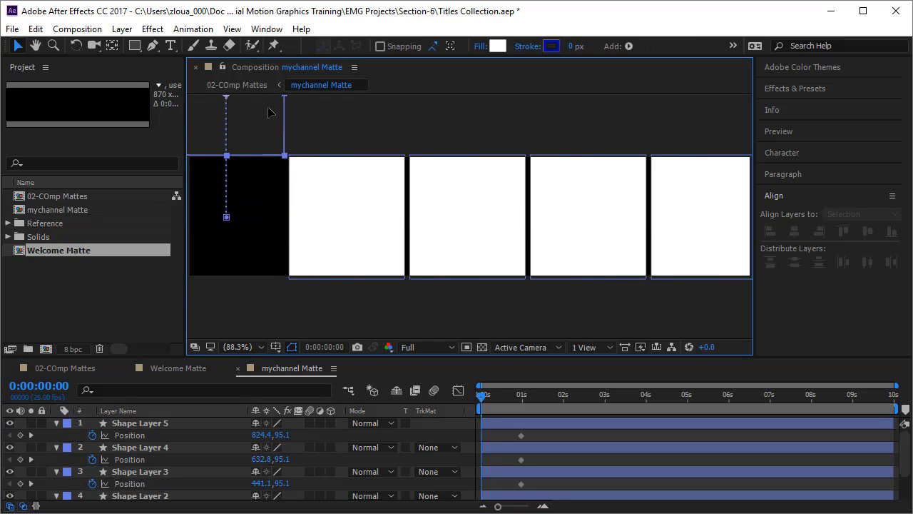
drag(322, 187, 345, 315)
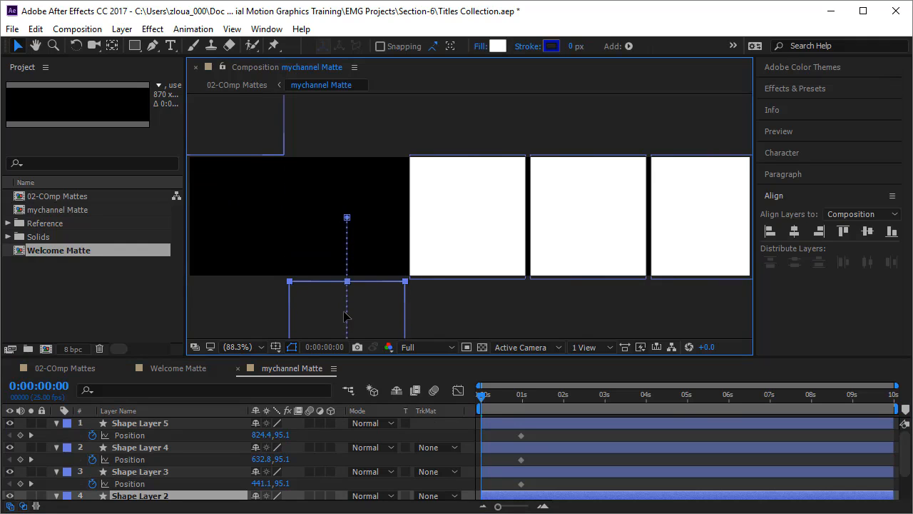
drag(456, 237, 452, 112)
drag(550, 197, 566, 325)
drag(666, 258, 663, 137)
key(Return)
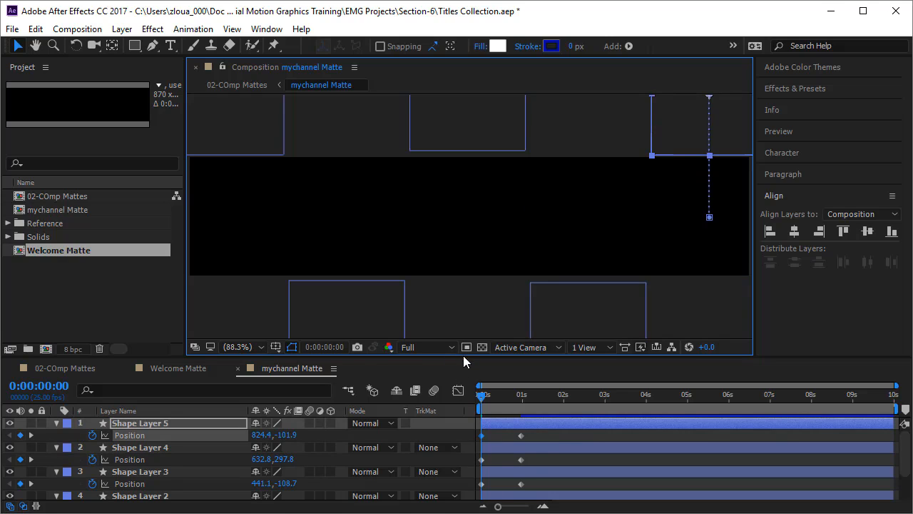
Step: Apply Easy Ease to all Position keyframes of the five shape layers
drag(463, 355, 463, 291)
drag(567, 494, 460, 330)
key(F9)
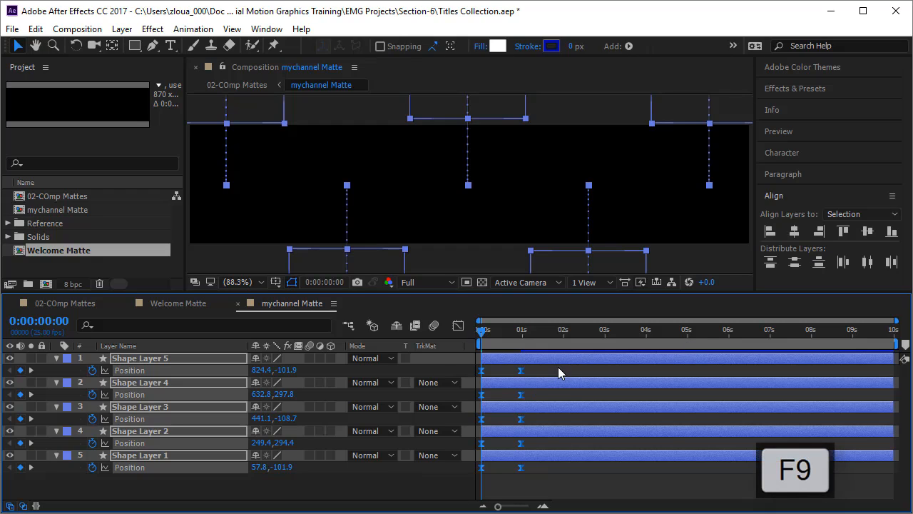
Step: In 02-COmp Mattes, move the mychannel Matte layer down over the MYCHANNEL text and check its coverage at 0:00:01:18
click(82, 303)
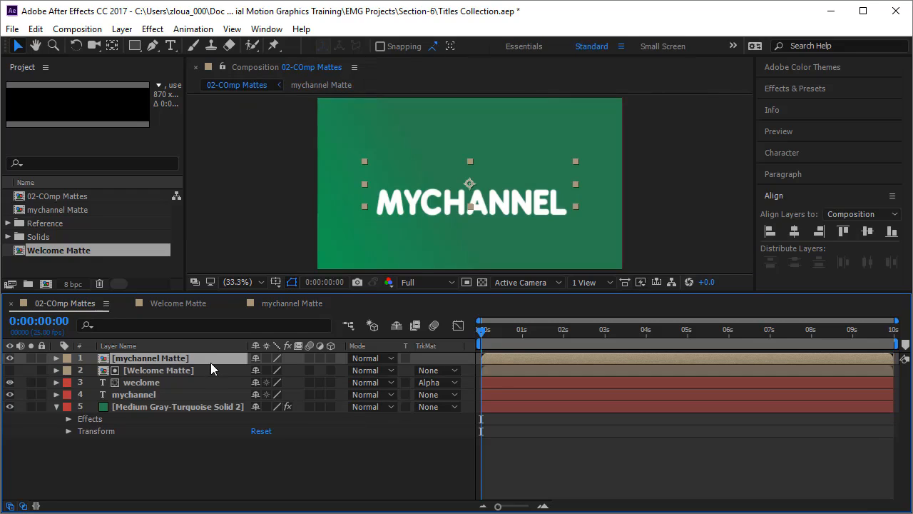
drag(468, 187, 468, 202)
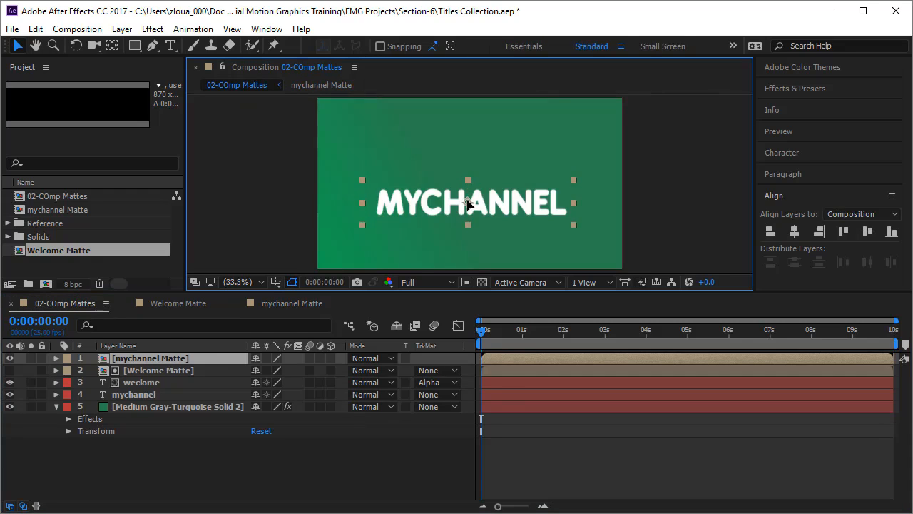
drag(478, 337, 552, 354)
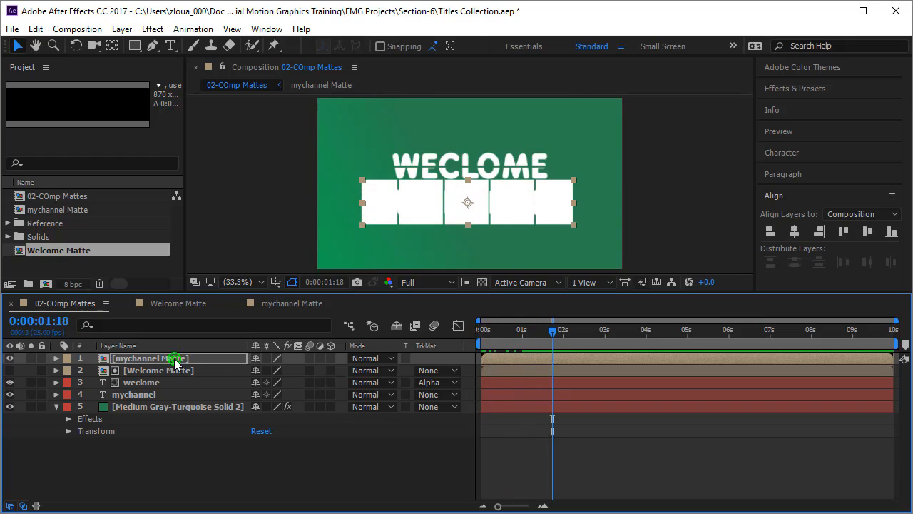
Step: Place the mychannel Matte layer directly above the mychannel text layer and set it as that text's Alpha Matte
drag(175, 363, 174, 393)
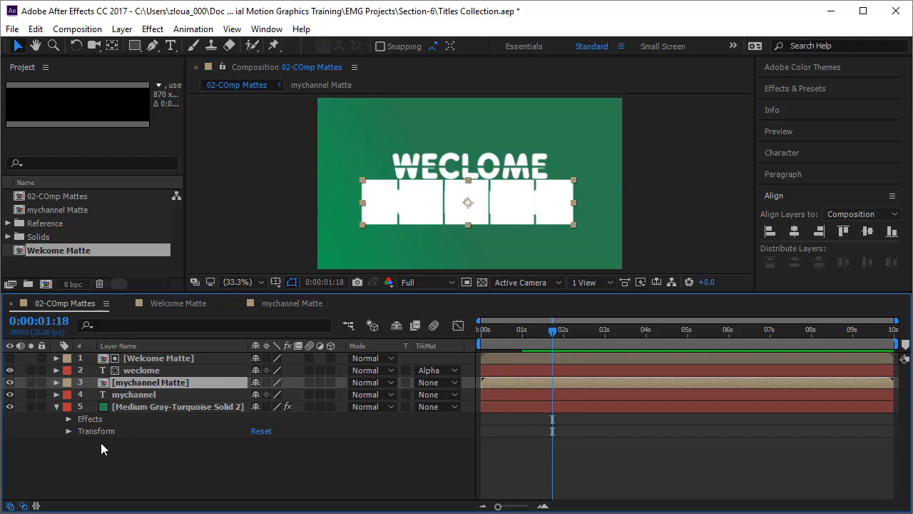
click(434, 395)
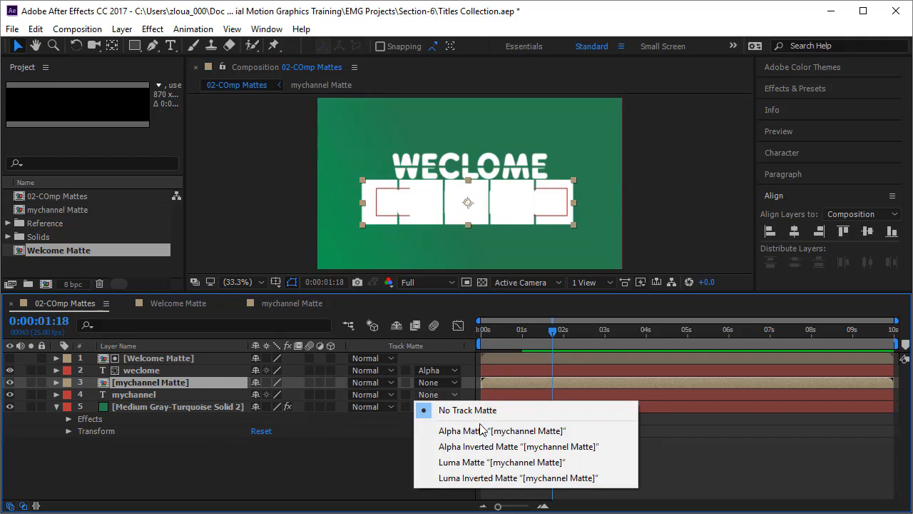
click(481, 431)
Step: Preview the reveal of both text lines from 0:00:00:00
drag(553, 330, 409, 349)
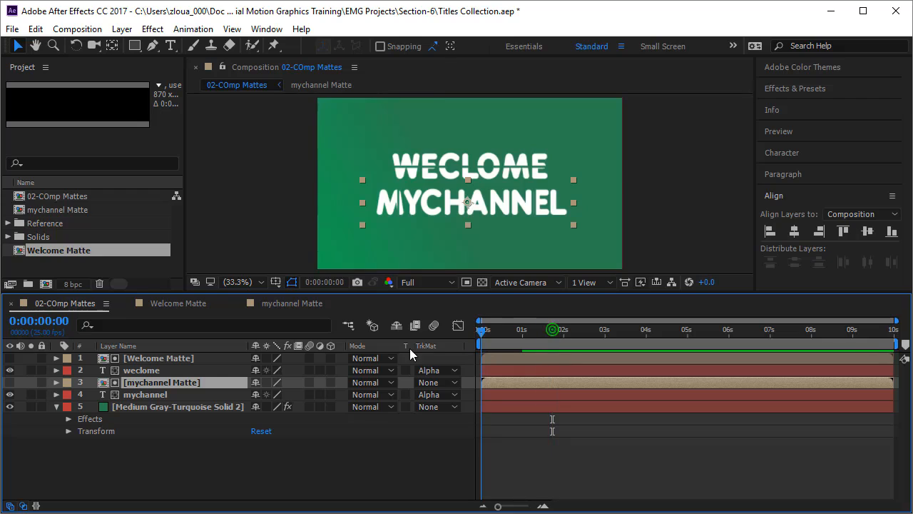
click(535, 482)
key(space)
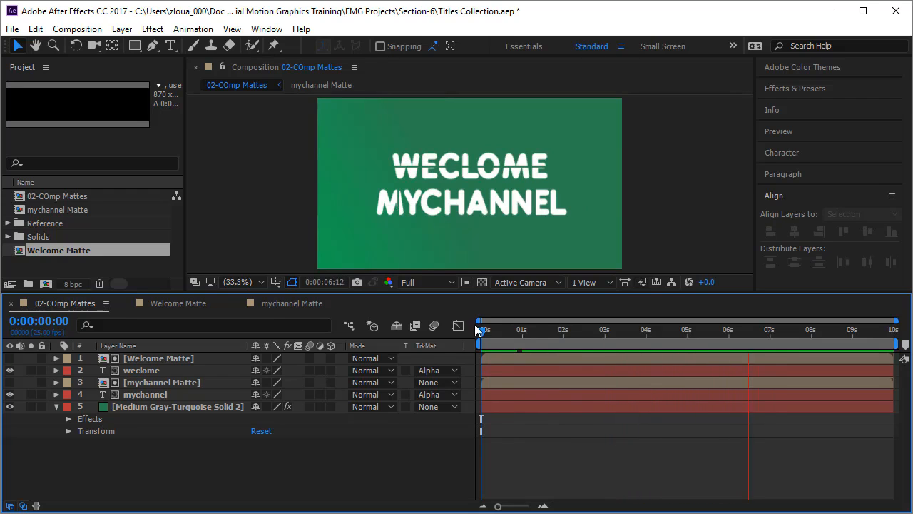
Step: At 0:00:01:09, temporarily show the mychannel Matte layer and shift it slightly left and down over the text
drag(478, 330, 537, 353)
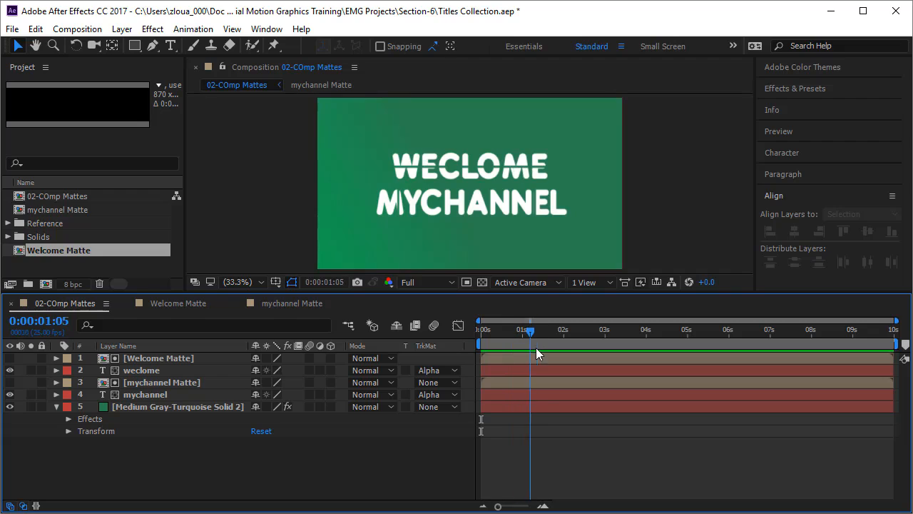
click(10, 382)
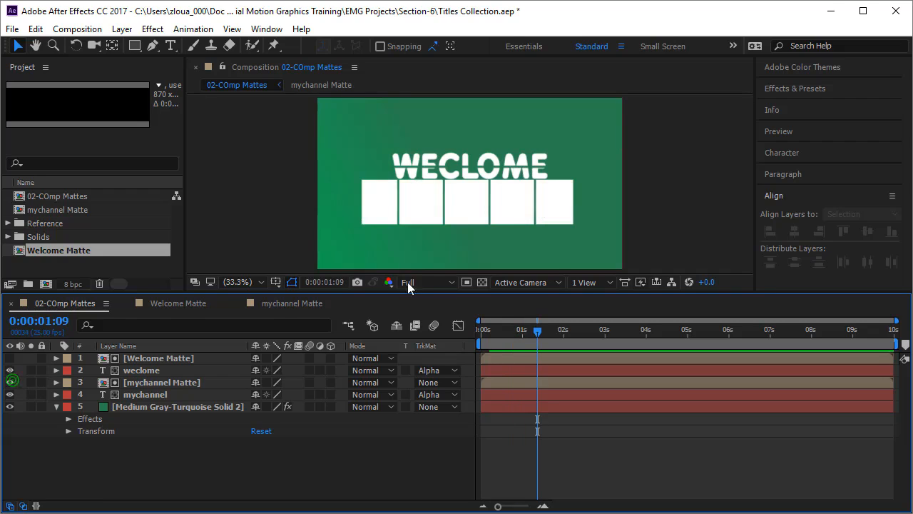
mouse_move(506, 214)
mouse_down()
mouse_move(508, 244)
mouse_move(505, 212)
mouse_move(495, 214)
mouse_up()
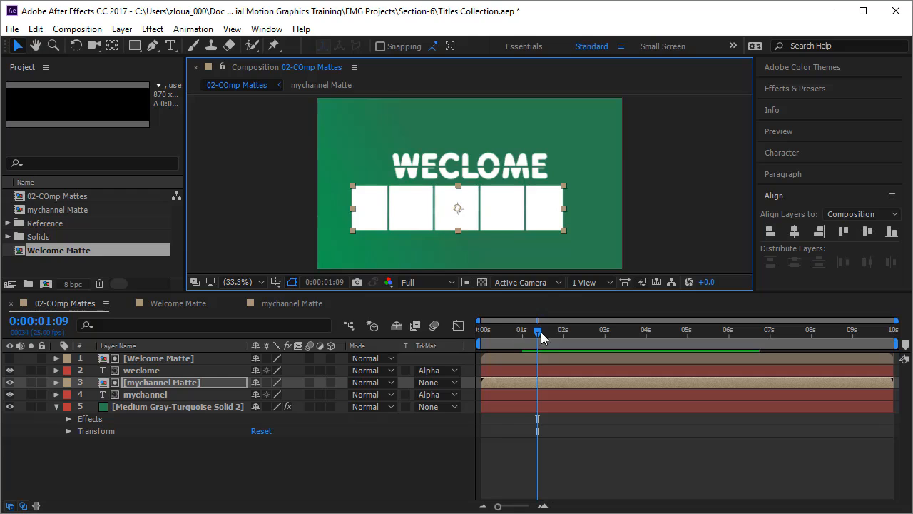
click(10, 382)
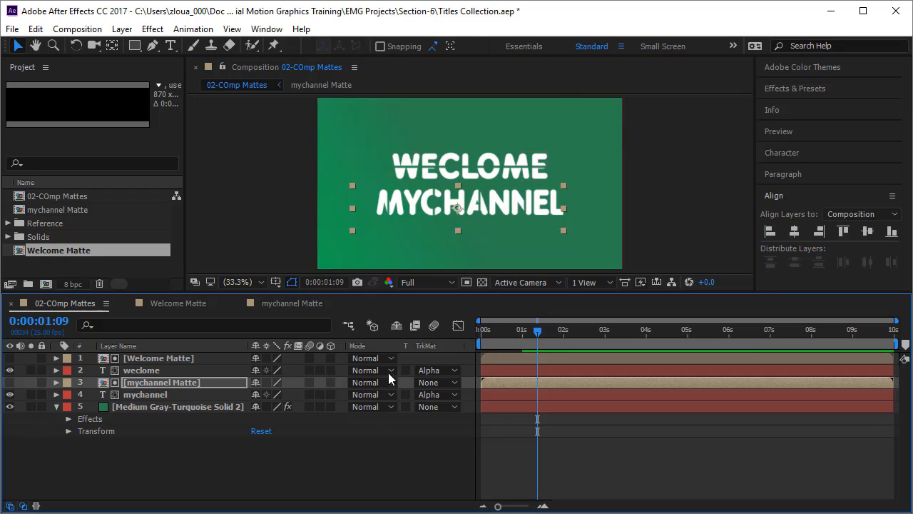
Step: Scale the mychannel Matte layer down slightly and nudge it so its gaps cut through the MYCHANNEL letters
drag(455, 211, 456, 211)
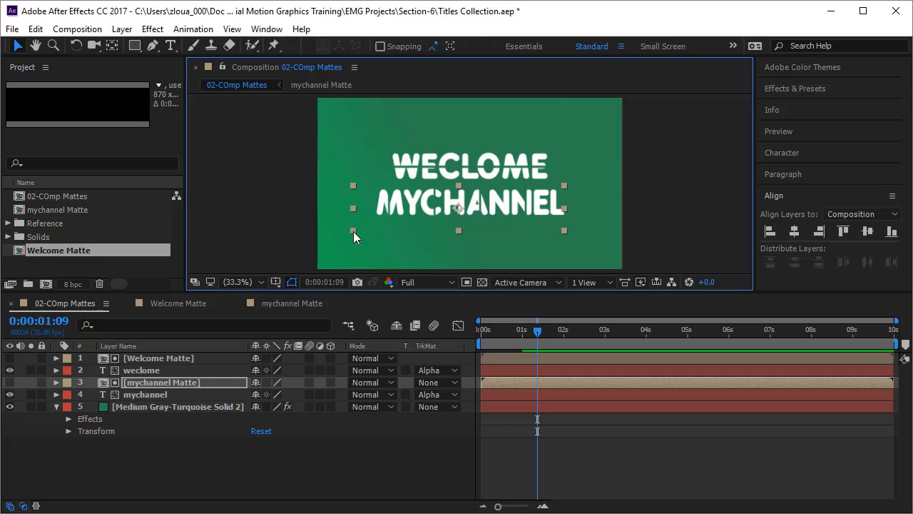
mouse_move(353, 231)
mouse_down()
mouse_move(366, 226)
mouse_move(355, 229)
mouse_up()
drag(458, 205, 460, 204)
Step: Play the composition from the start to check the adjusted MYCHANNEL reveal
drag(537, 332, 539, 359)
key(space)
click(529, 449)
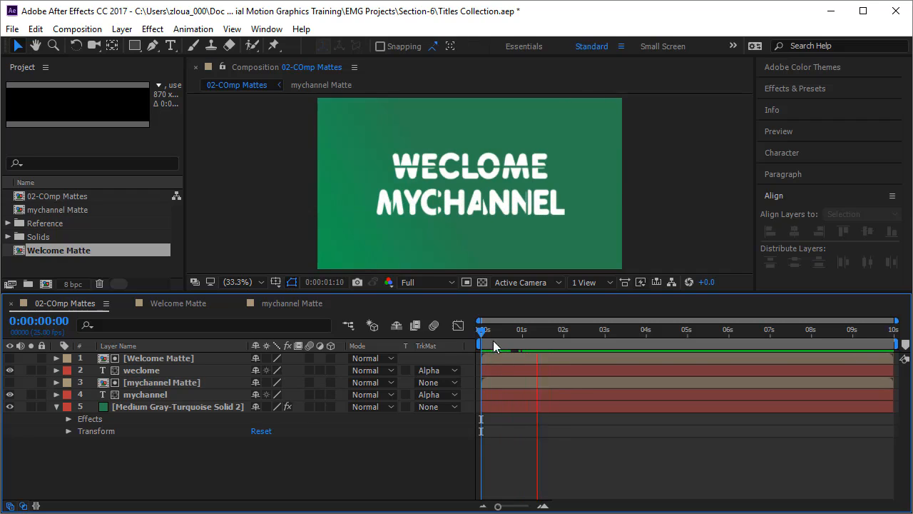
key(space)
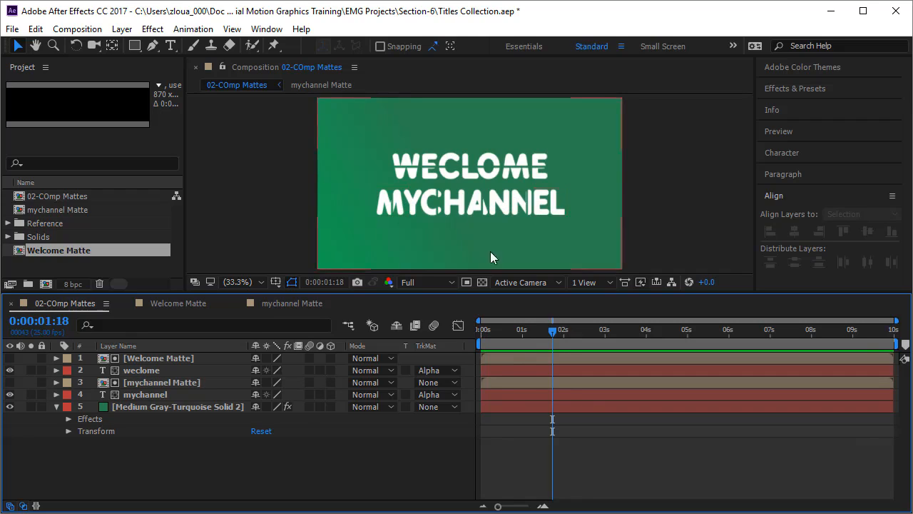
Step: Add Position keyframes to the weclome and mychannel text layers at 0:00:02:01
drag(485, 330, 565, 365)
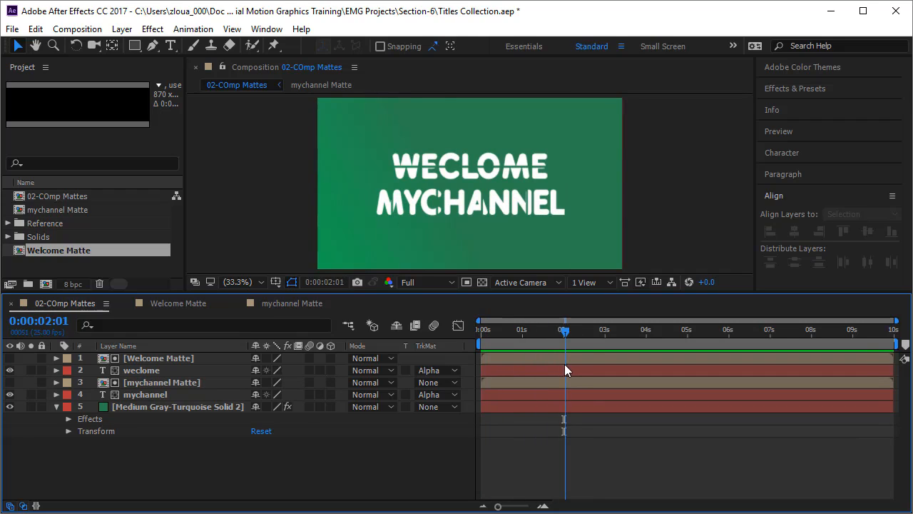
click(150, 395)
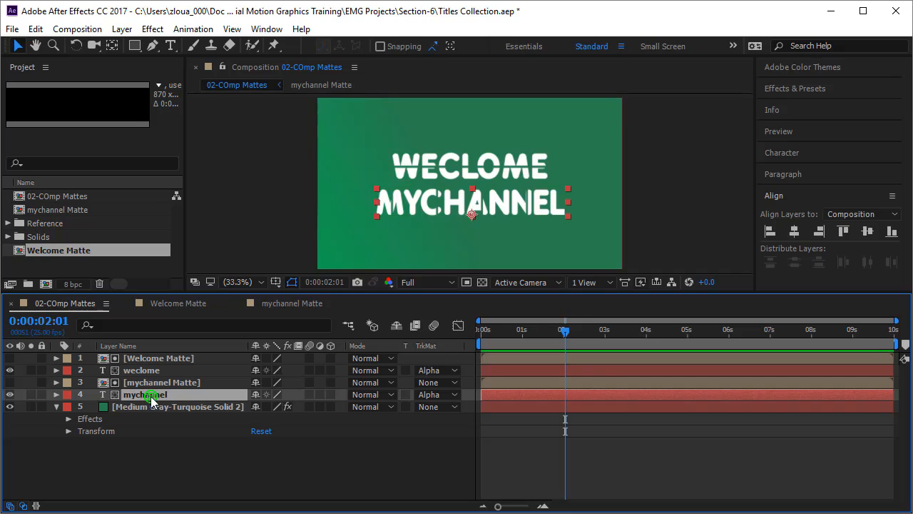
ctrl+click(186, 369)
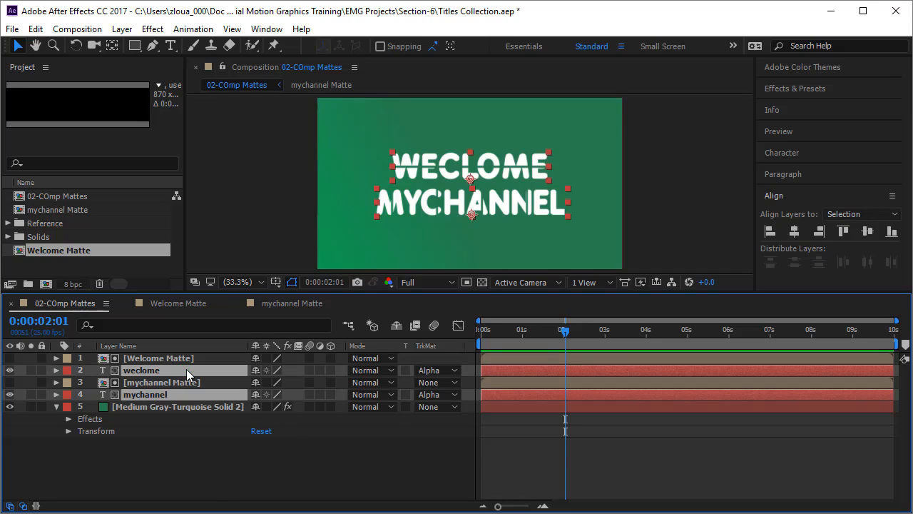
key(p)
click(92, 382)
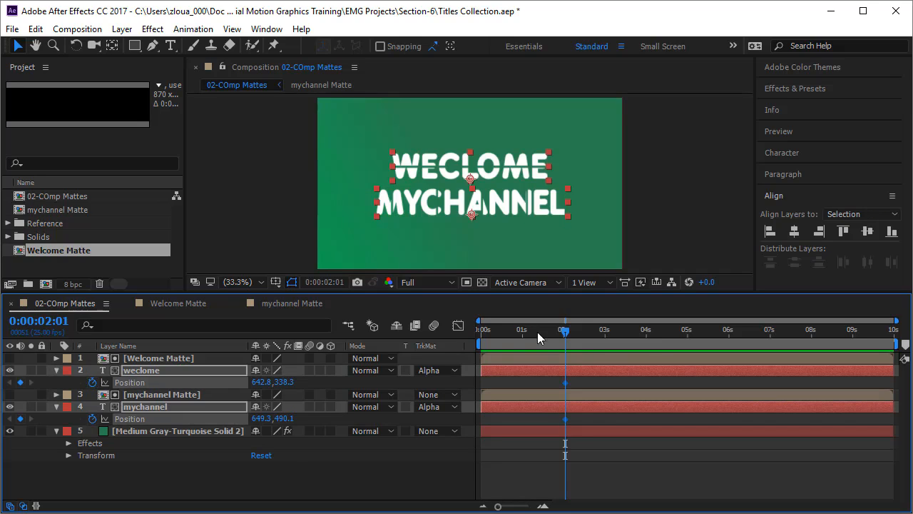
Step: At 0:00:02:16, move the mychannel text down to 649.3, 703.1 and the weclome text up to 642.8, 140.3, out of their mattes
drag(575, 338, 590, 340)
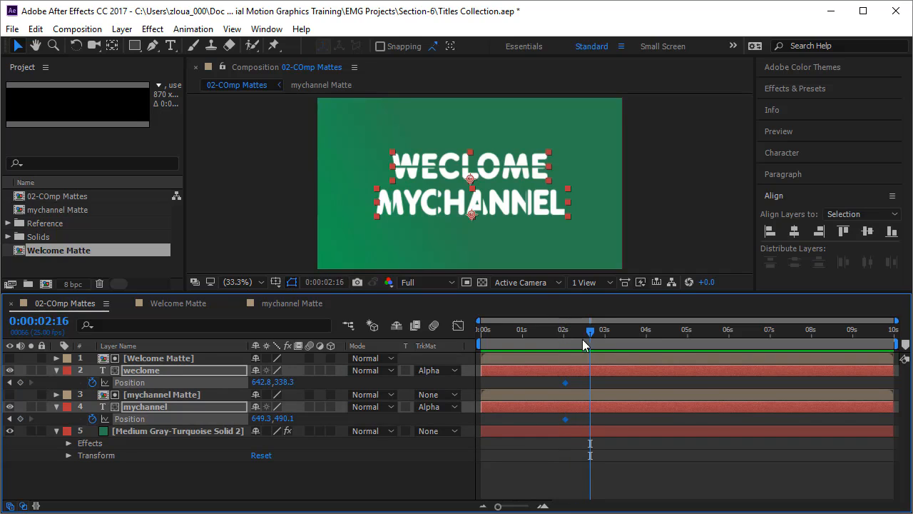
click(470, 217)
drag(469, 217, 473, 267)
click(469, 169)
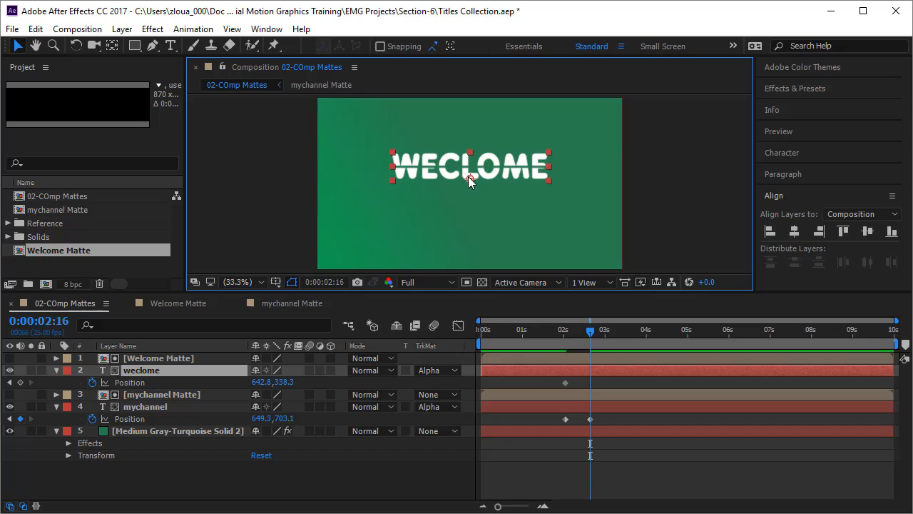
drag(469, 167, 468, 122)
Step: Play the composition from the start to check the two text layers' exit movement
drag(590, 333, 314, 358)
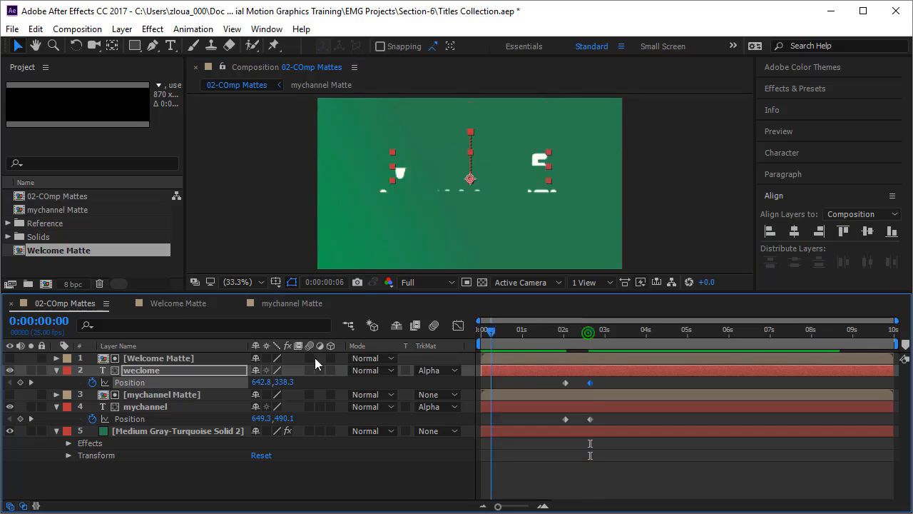
click(508, 486)
key(space)
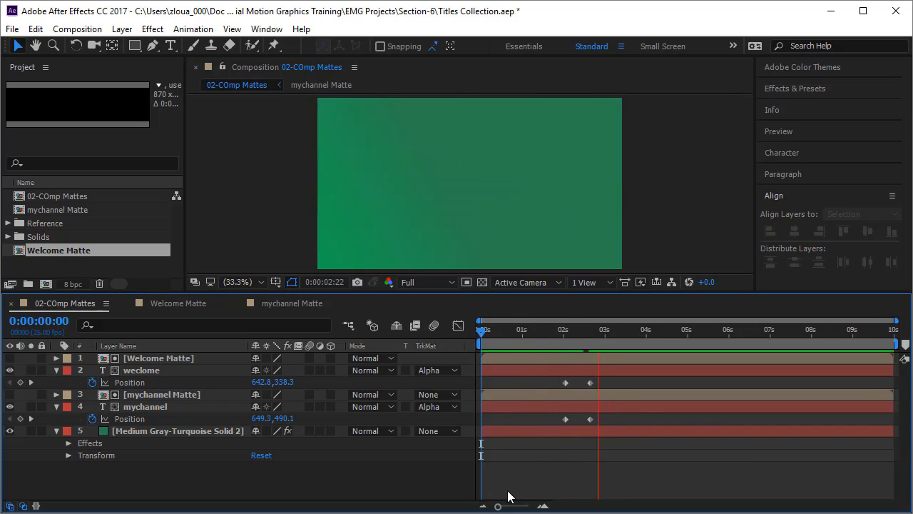
Step: Shift both text layers' Position keyframes to start at about 3 seconds and end the work area at 0:00:05:02
drag(554, 376, 631, 417)
click(690, 336)
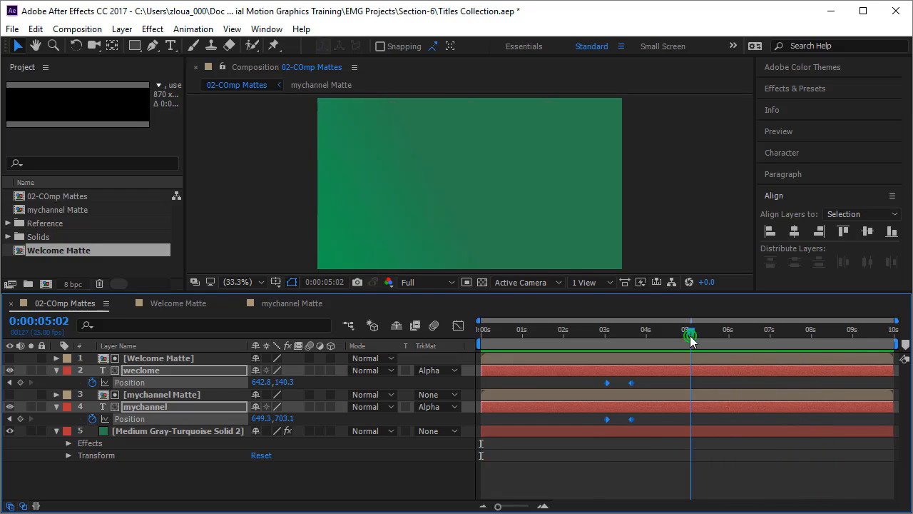
key(n)
Step: Preview the shortened work area from the beginning to check the delayed text exit
drag(689, 336, 479, 463)
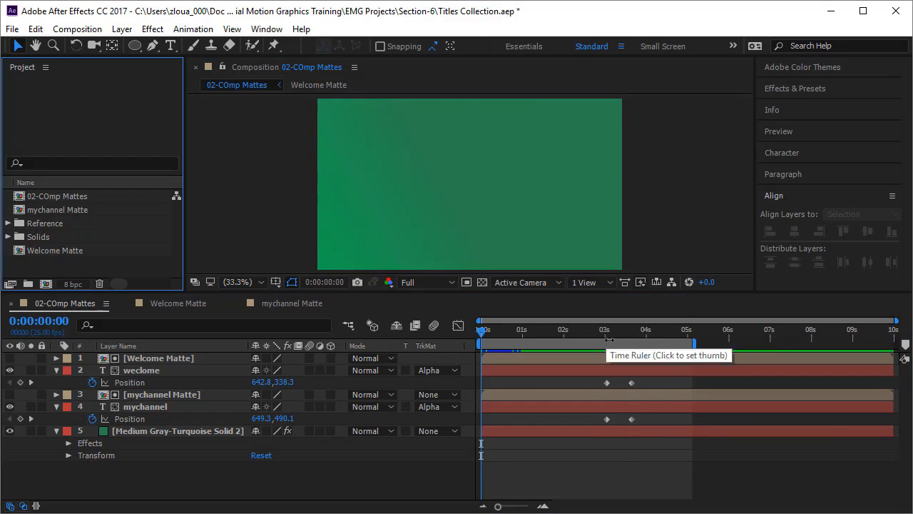
key(space)
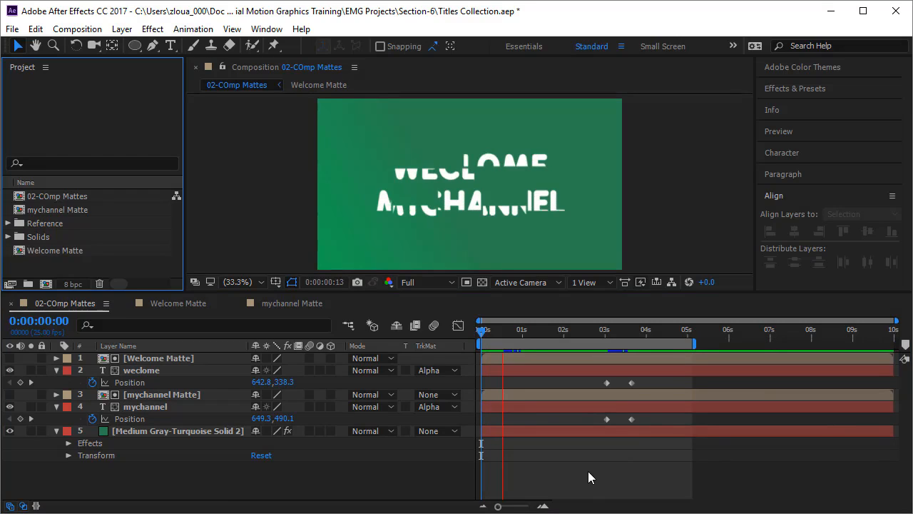